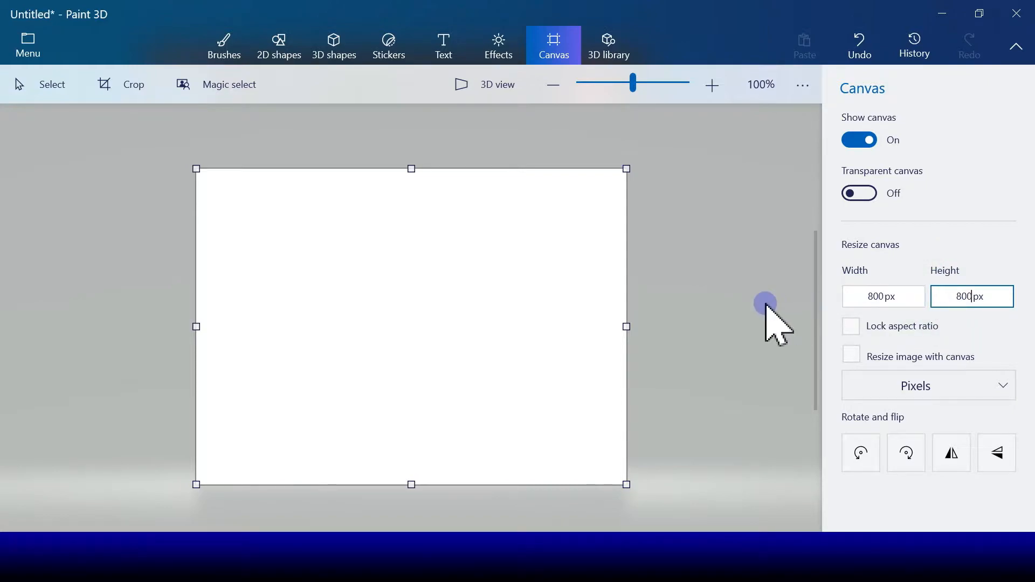
# Step: Apply the 800 px canvas height and fill the whole canvas with solid blue using the Fill tool
pyautogui.click(765, 304)
pyautogui.click(227, 45)
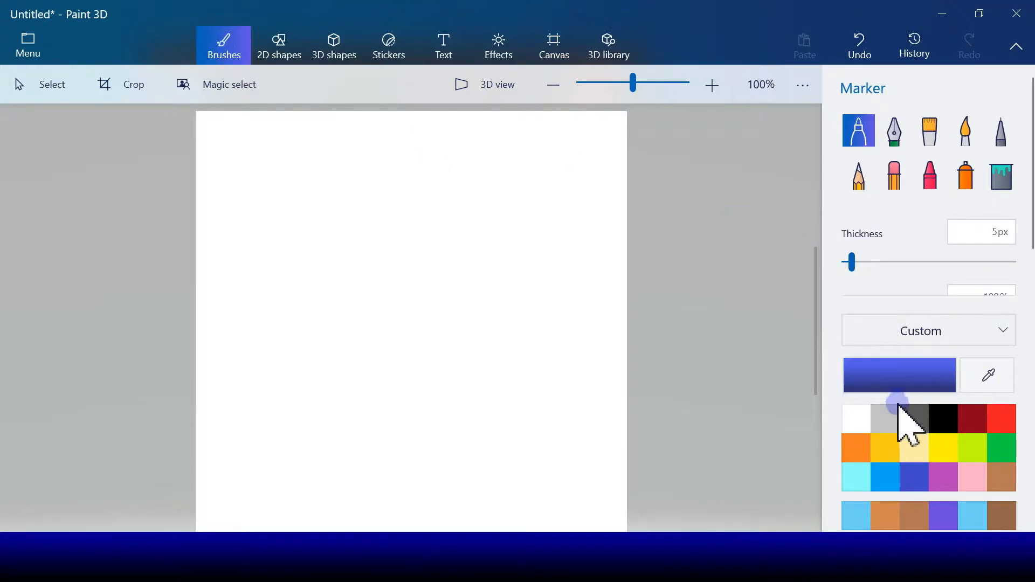
pyautogui.click(886, 477)
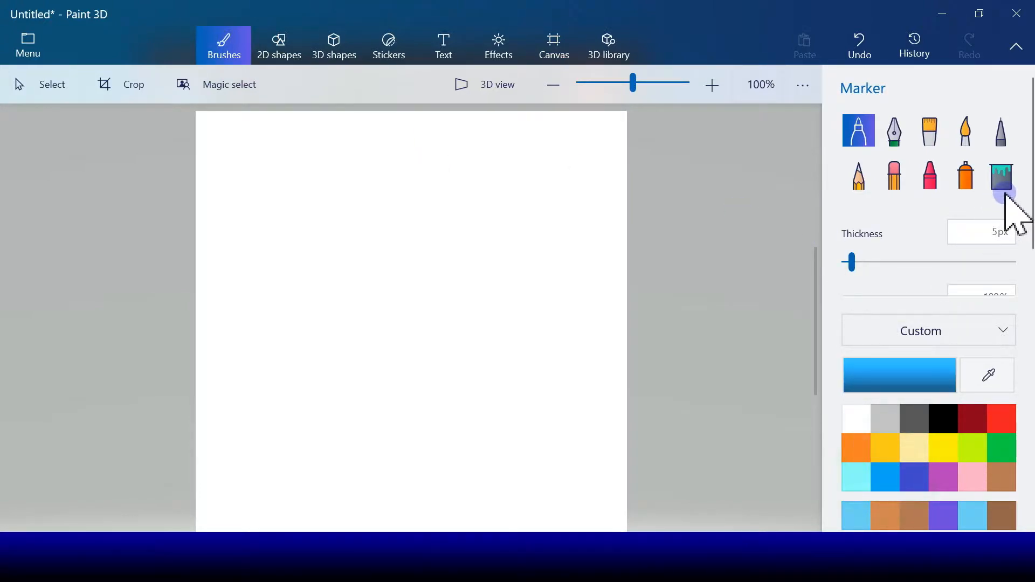
pyautogui.click(1002, 182)
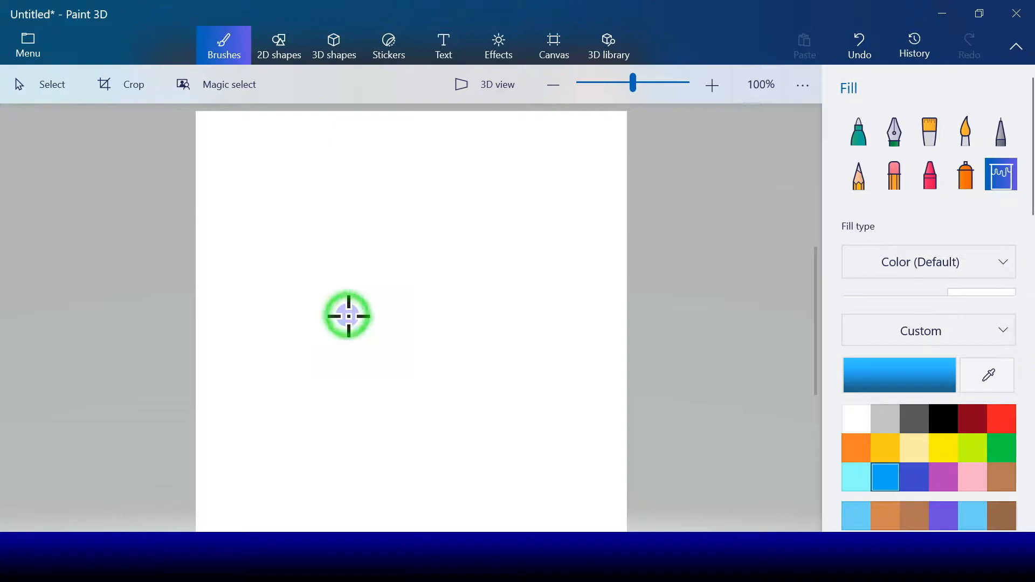
pyautogui.click(349, 316)
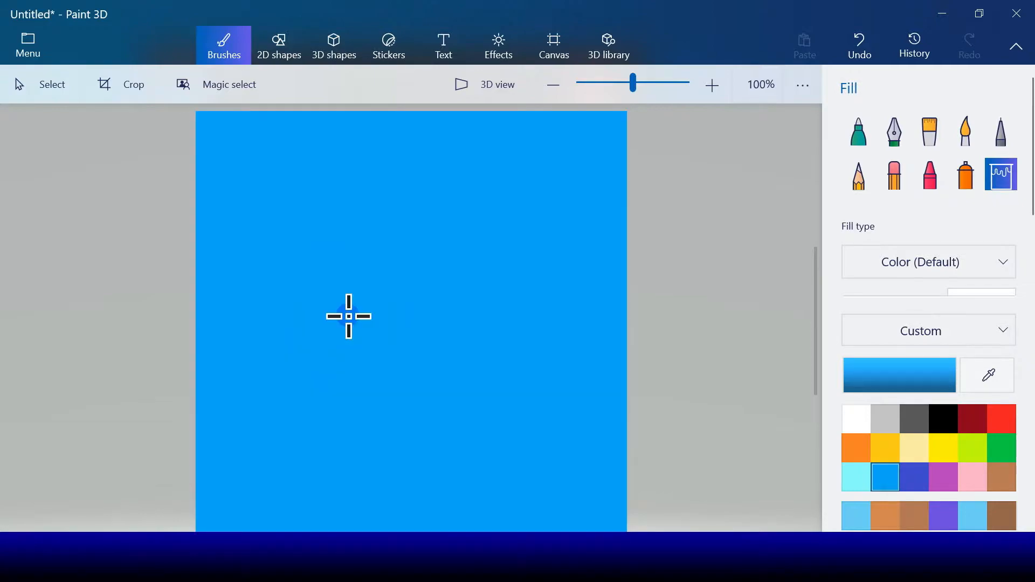
# Step: Draw a tall, narrow square-cornered rectangle on the left half of the blue canvas as the first bone shaft
pyautogui.click(279, 48)
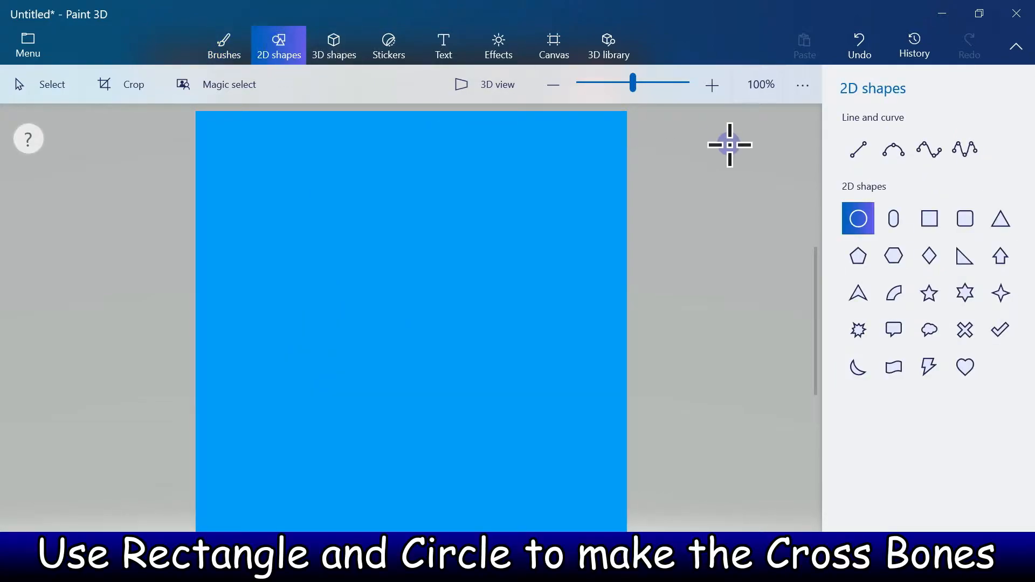
pyautogui.click(937, 218)
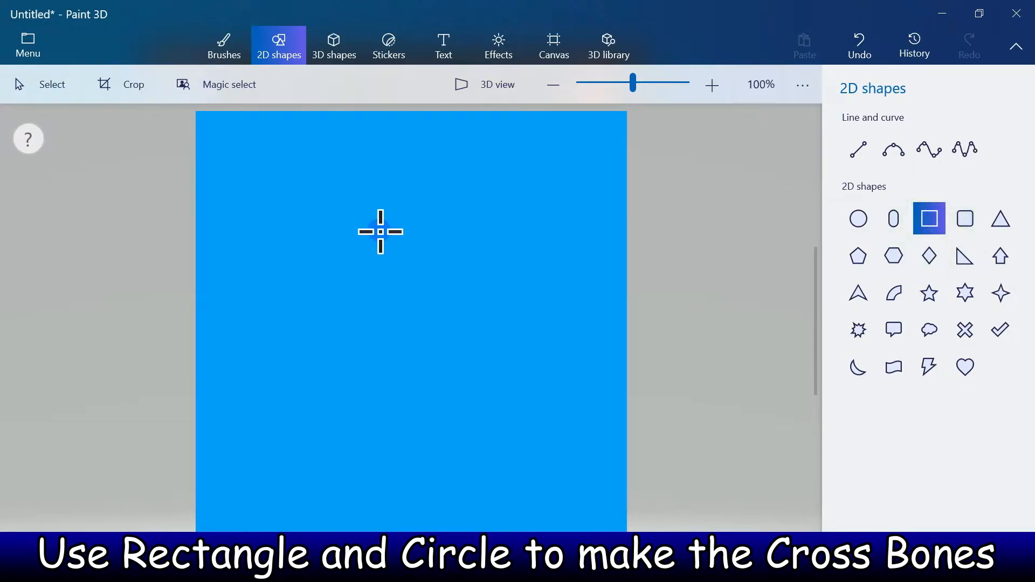
pyautogui.moveTo(291, 200); pyautogui.dragTo(348, 394)
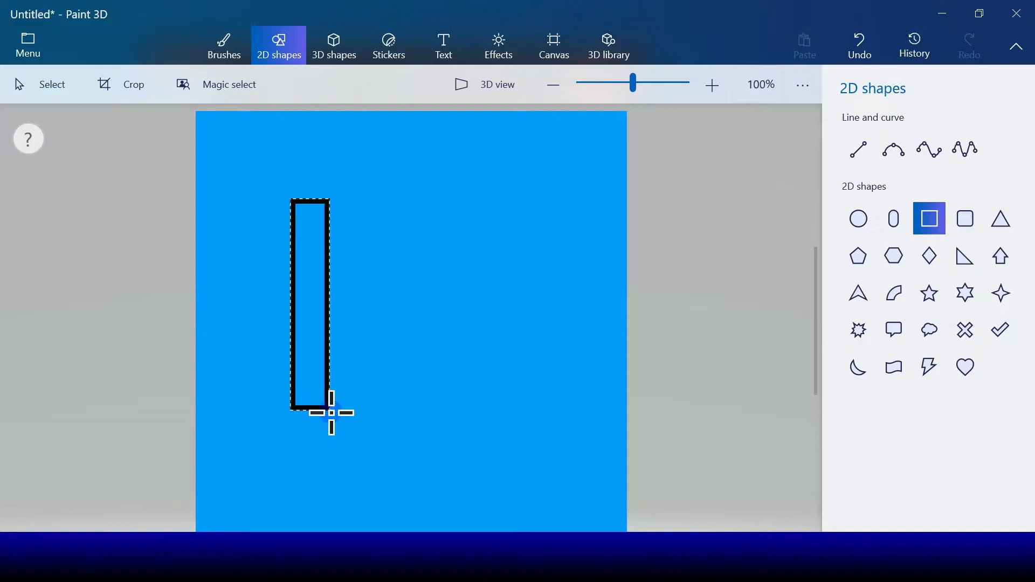
pyautogui.moveTo(331, 441); pyautogui.dragTo(331, 440)
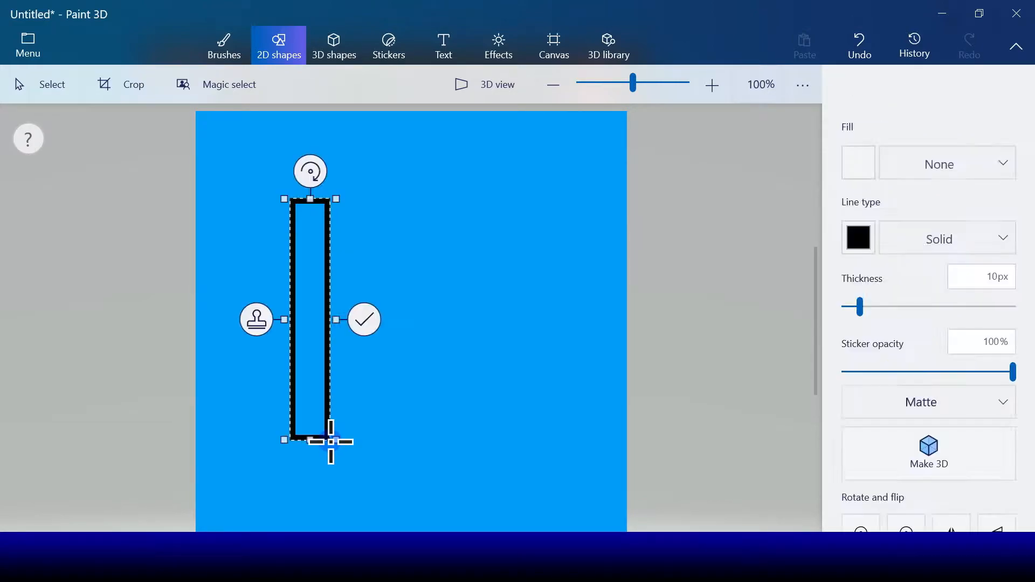
# Step: Give the rectangle a solid white fill and an 8 px outline, and narrow it slightly
pyautogui.click(860, 168)
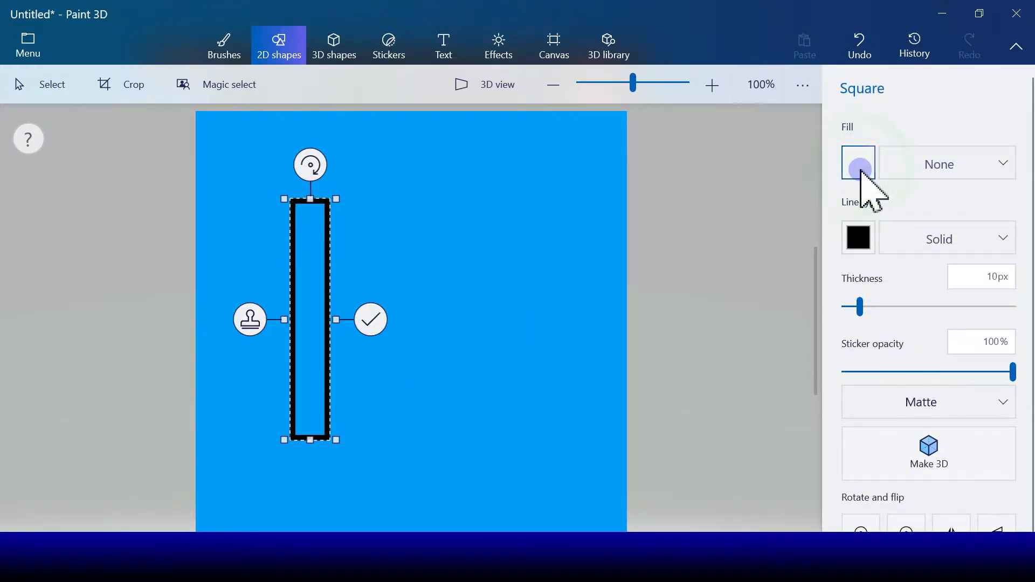
pyautogui.click(786, 227)
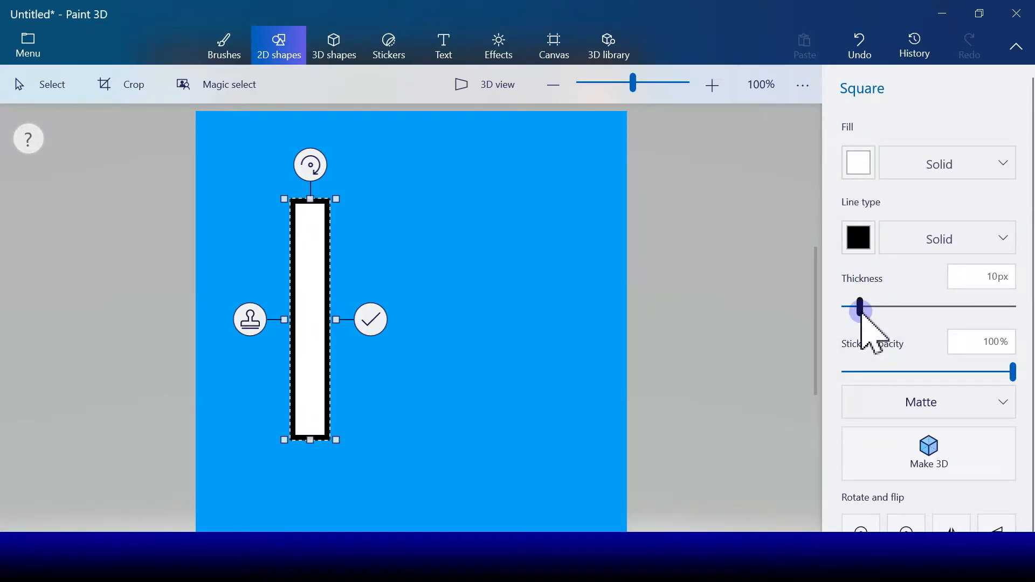
pyautogui.moveTo(860, 312); pyautogui.dragTo(858, 316)
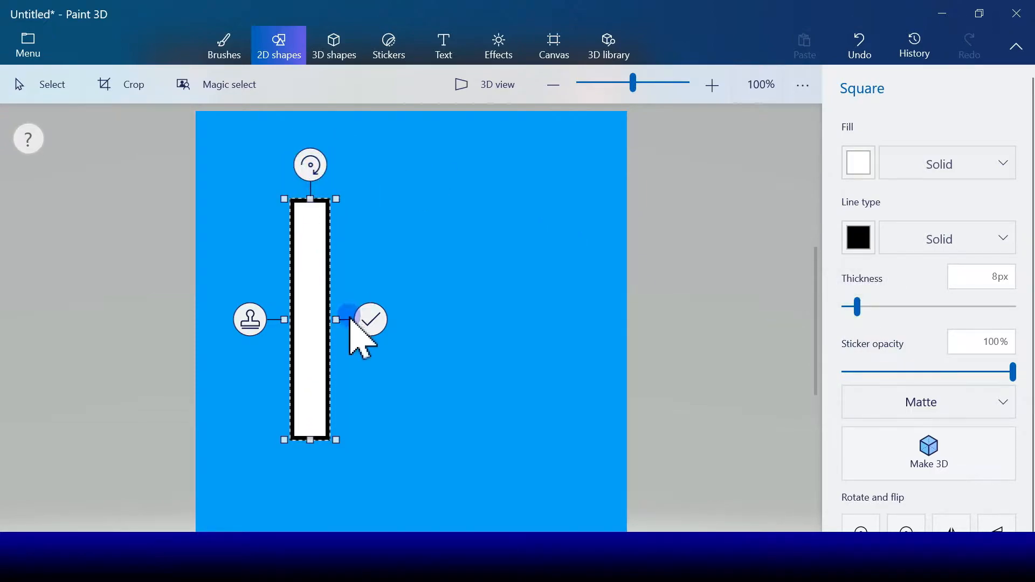
pyautogui.moveTo(340, 321); pyautogui.dragTo(336, 320)
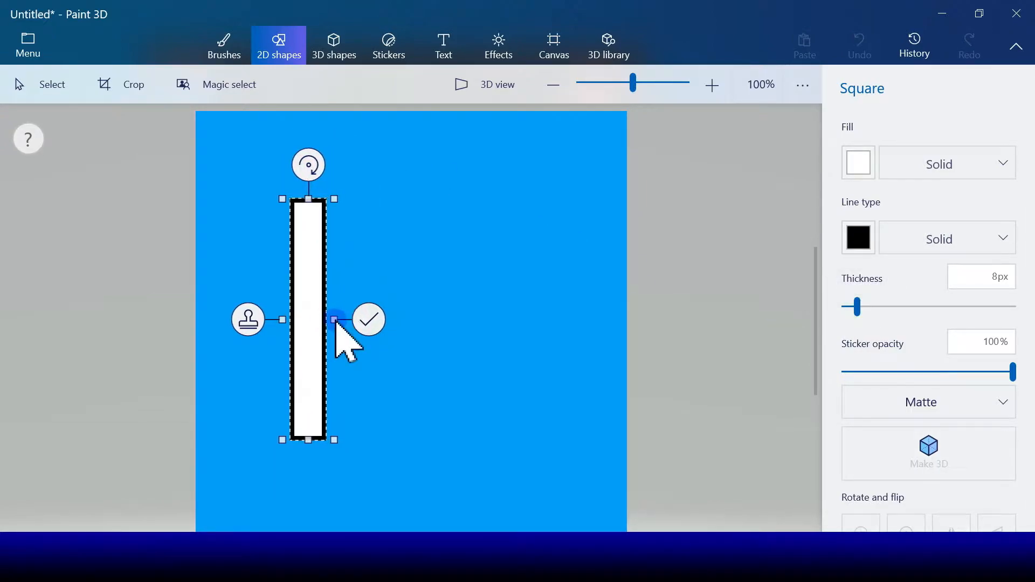
# Step: Rotate the bar about 45 degrees counterclockwise, lengthen it and position it diagonally across the middle of the canvas
pyautogui.moveTo(309, 167); pyautogui.dragTo(204, 207)
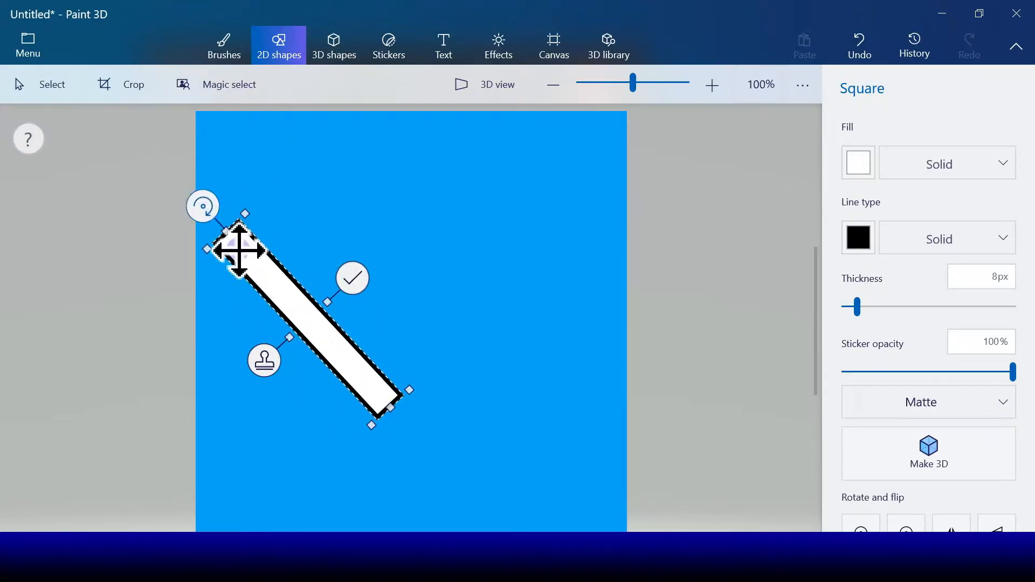
pyautogui.moveTo(327, 302); pyautogui.dragTo(411, 326)
pyautogui.moveTo(491, 411); pyautogui.dragTo(536, 439)
pyautogui.moveTo(485, 399); pyautogui.dragTo(464, 379)
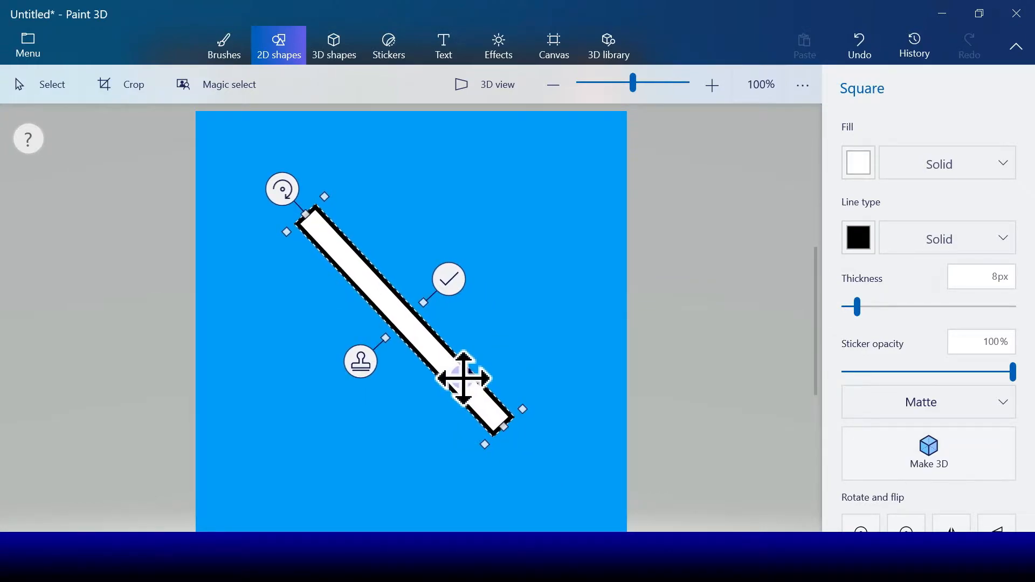
# Step: Stamp a copy of the diagonal bar, rotate the active one to the opposite diagonal and centre it to form an X
pyautogui.click(359, 369)
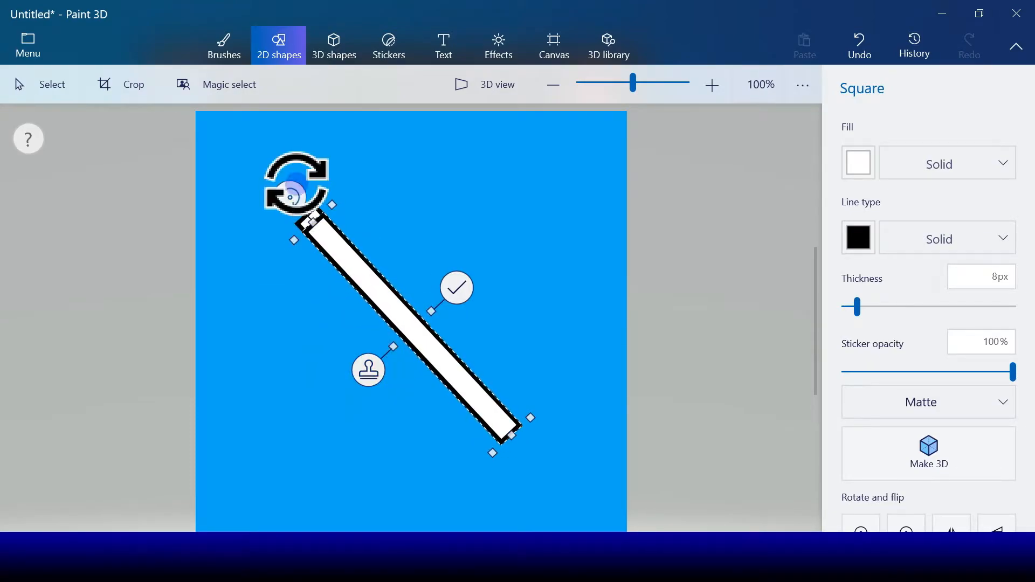
pyautogui.moveTo(289, 195); pyautogui.dragTo(536, 219)
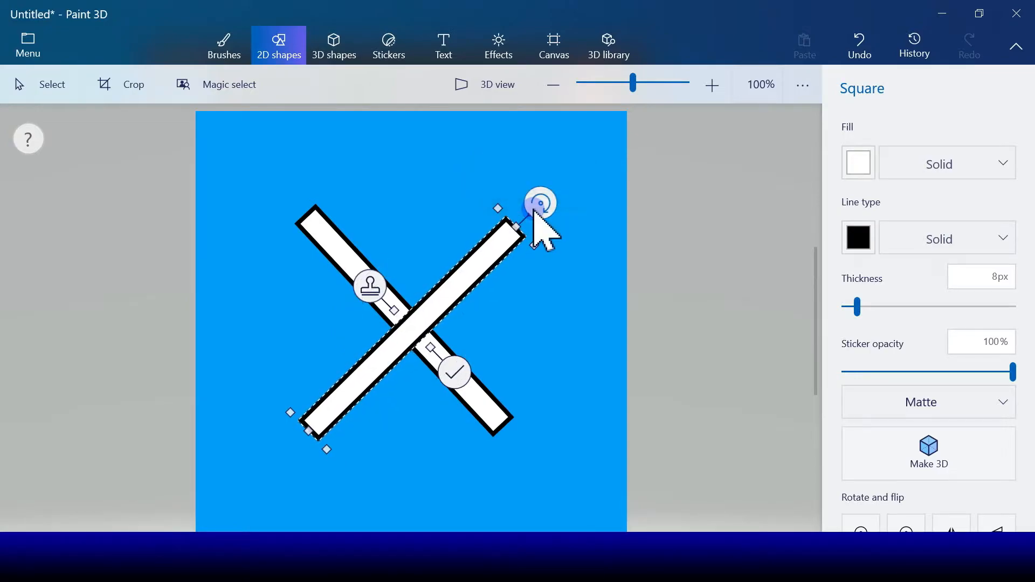
pyautogui.moveTo(404, 330); pyautogui.dragTo(408, 324)
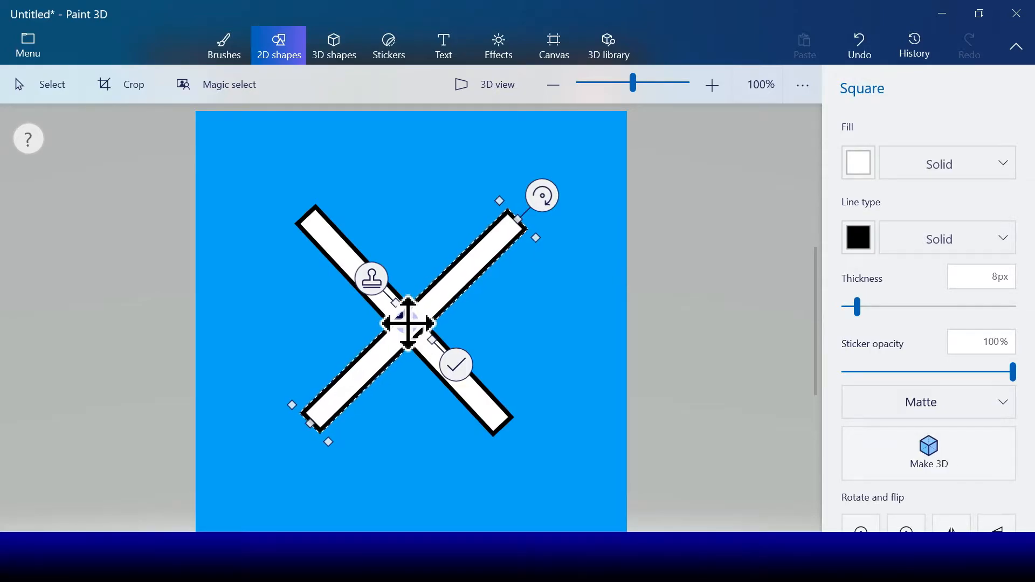
pyautogui.click(459, 367)
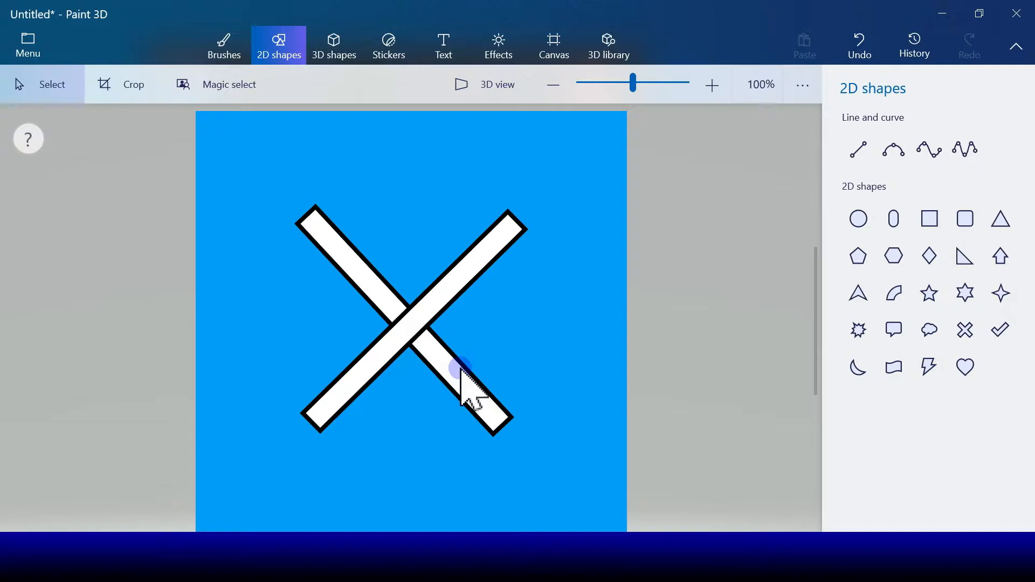
# Step: Draw a small white circle at the upper-right bar end and place a stamped copy beside it to form the bone's knob
pyautogui.click(861, 221)
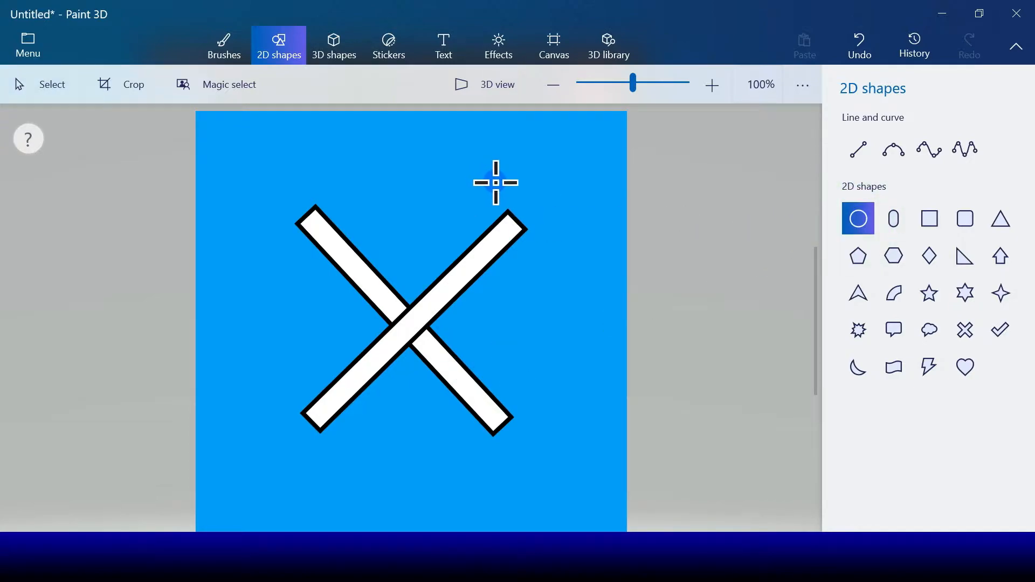
pyautogui.moveTo(499, 183); pyautogui.dragTo(539, 222)
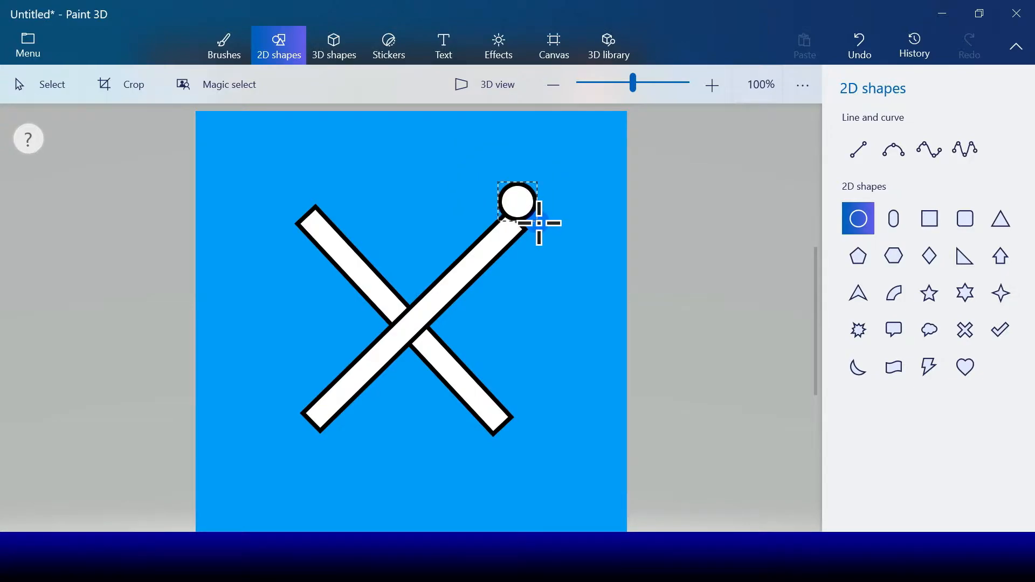
pyautogui.moveTo(539, 222); pyautogui.dragTo(504, 211)
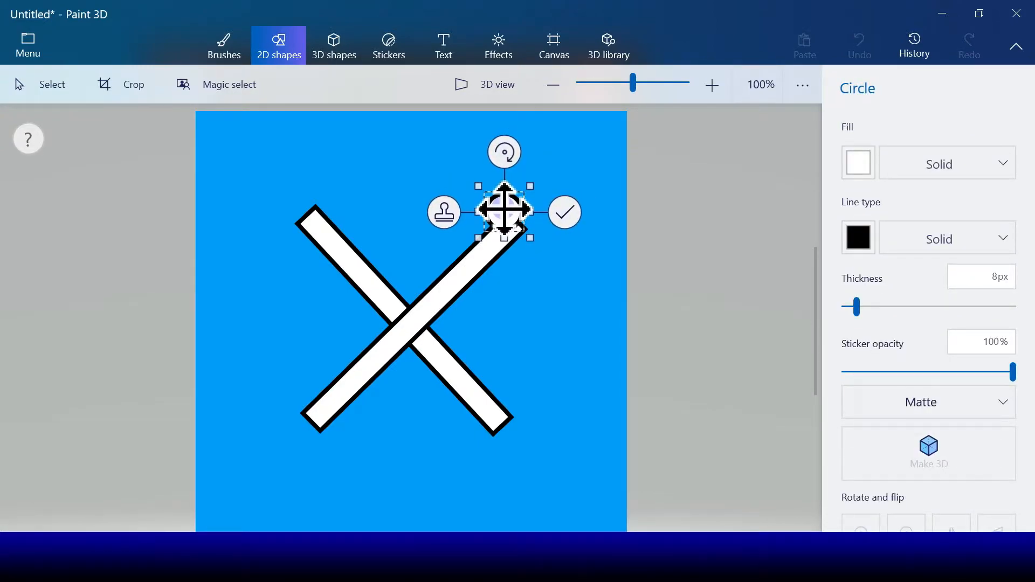
pyautogui.click(446, 211)
pyautogui.moveTo(505, 212); pyautogui.dragTo(535, 235)
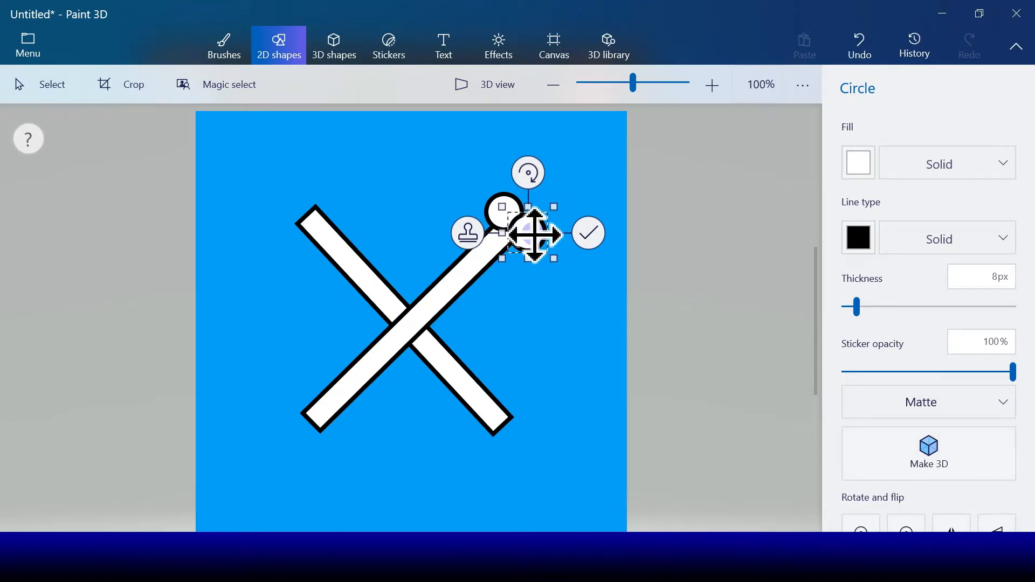
# Step: Stamp pairs of the circle onto the lower-right and lower-left bar ends
pyautogui.click(467, 237)
pyautogui.moveTo(529, 236); pyautogui.dragTo(328, 432)
pyautogui.click(457, 415)
pyautogui.click(430, 434)
pyautogui.click(242, 411)
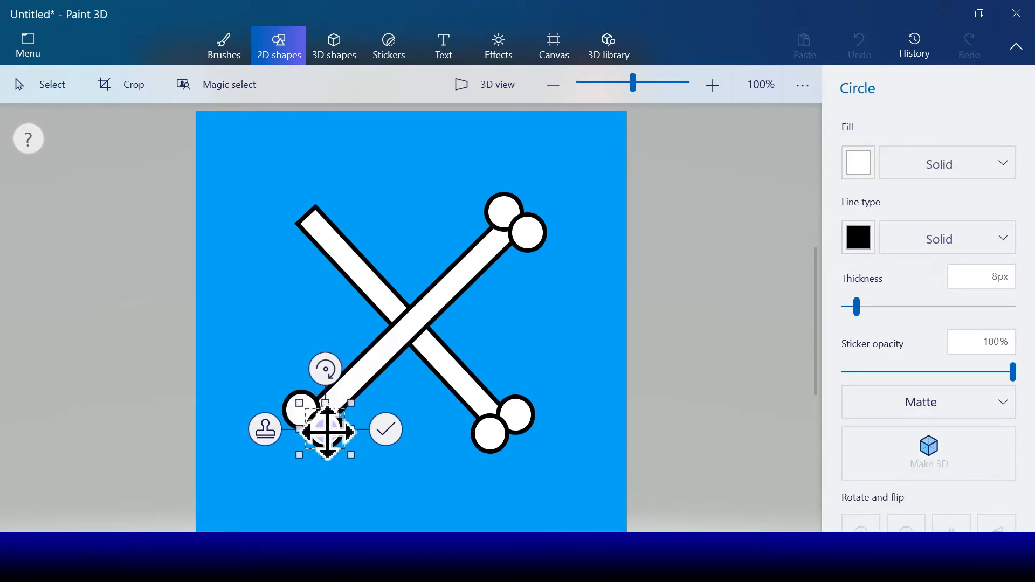
pyautogui.click(266, 431)
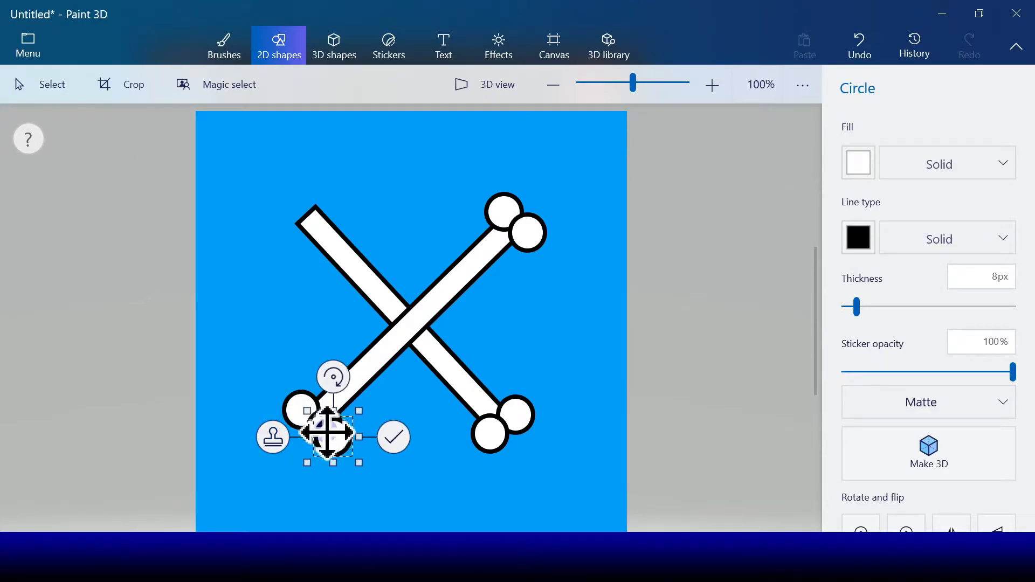
# Step: Place two overlapping circles on the upper-left bar end and commit the shape
pyautogui.moveTo(329, 429); pyautogui.dragTo(296, 223)
pyautogui.click(258, 208)
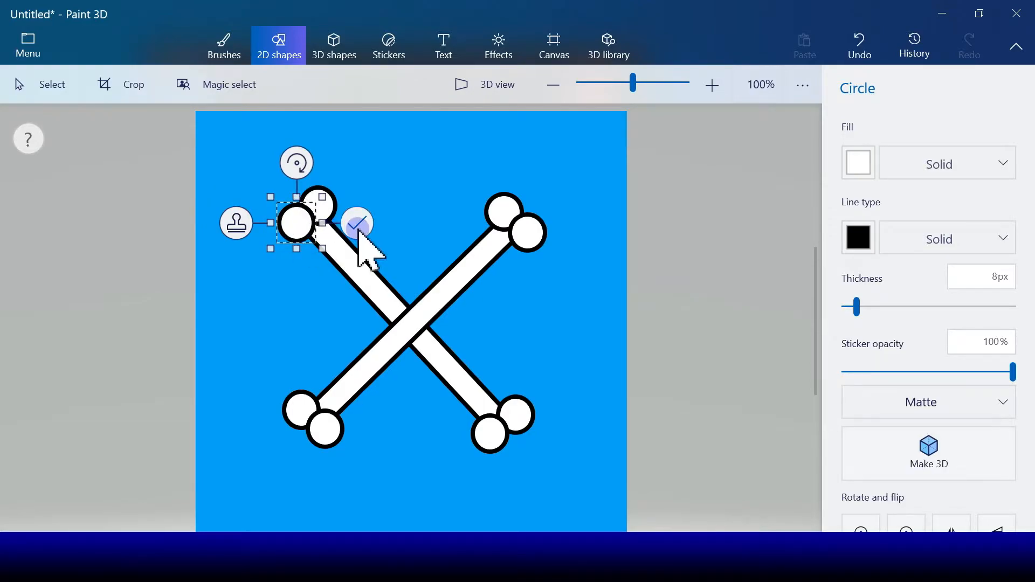
pyautogui.click(357, 223)
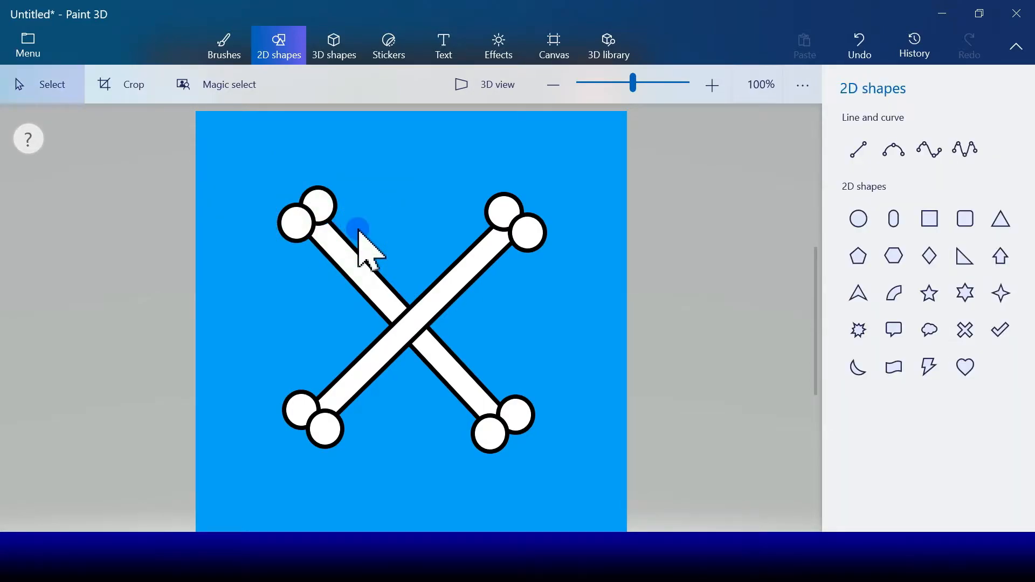
# Step: Paint over the inner outlines at the upper-left bone end with a white Marker, using a thickness of 15 px
pyautogui.click(240, 54)
pyautogui.click(858, 132)
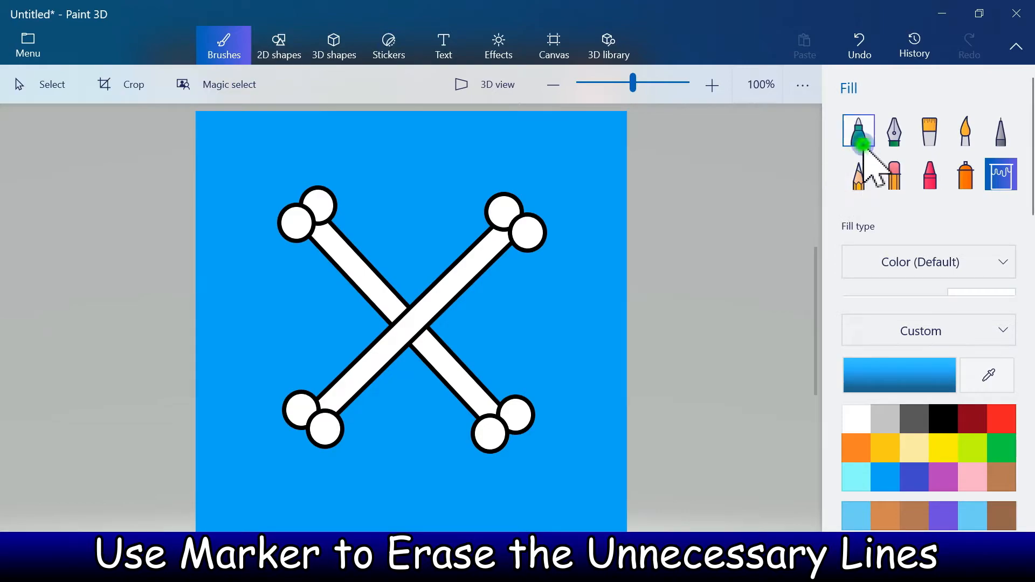
pyautogui.moveTo(861, 256); pyautogui.dragTo(863, 259)
pyautogui.click(855, 424)
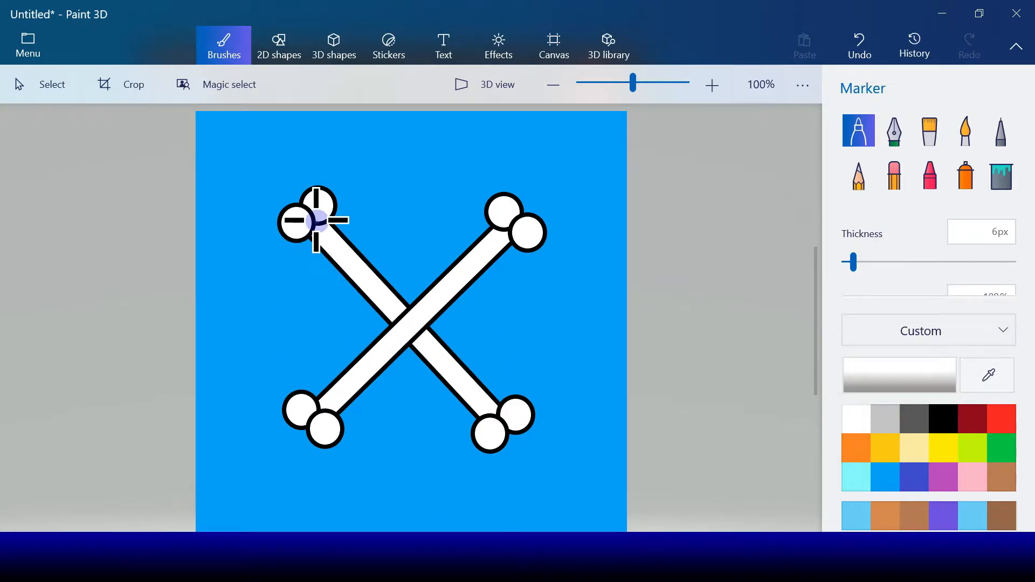
pyautogui.moveTo(864, 248); pyautogui.dragTo(867, 266)
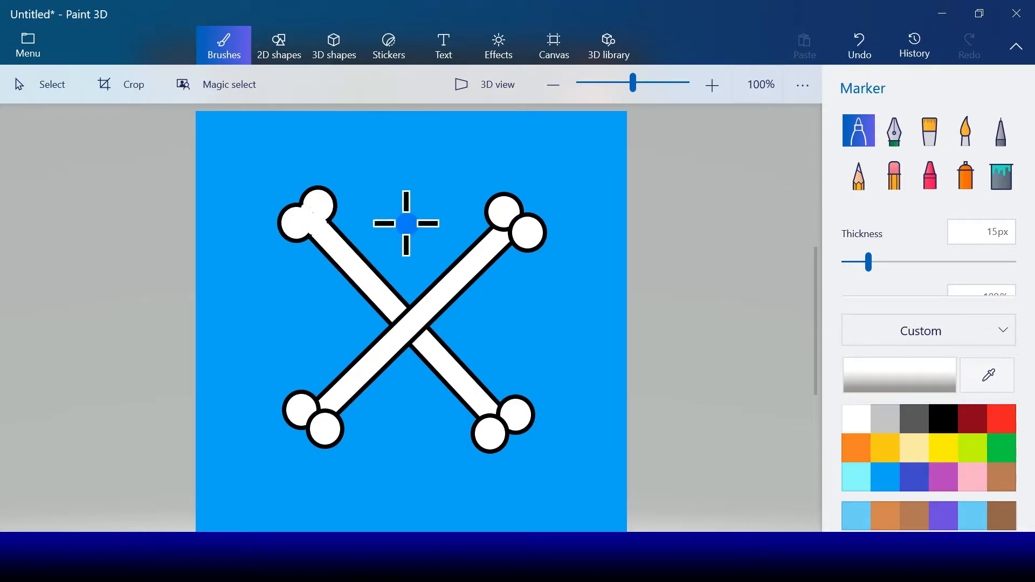
# Step: Paint over the inner outlines at the upper-right and lower-right bone ends with the white marker
pyautogui.click(499, 226)
pyautogui.moveTo(499, 226)
pyautogui.mouseDown()
pyautogui.moveTo(509, 236)
pyautogui.moveTo(513, 221)
pyautogui.moveTo(504, 229)
pyautogui.mouseUp()
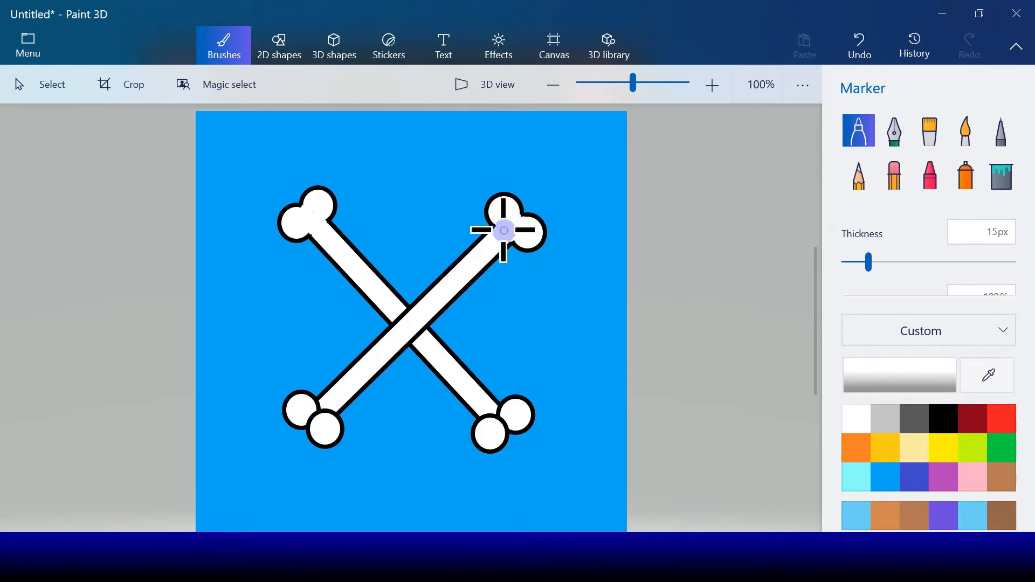
pyautogui.click(498, 410)
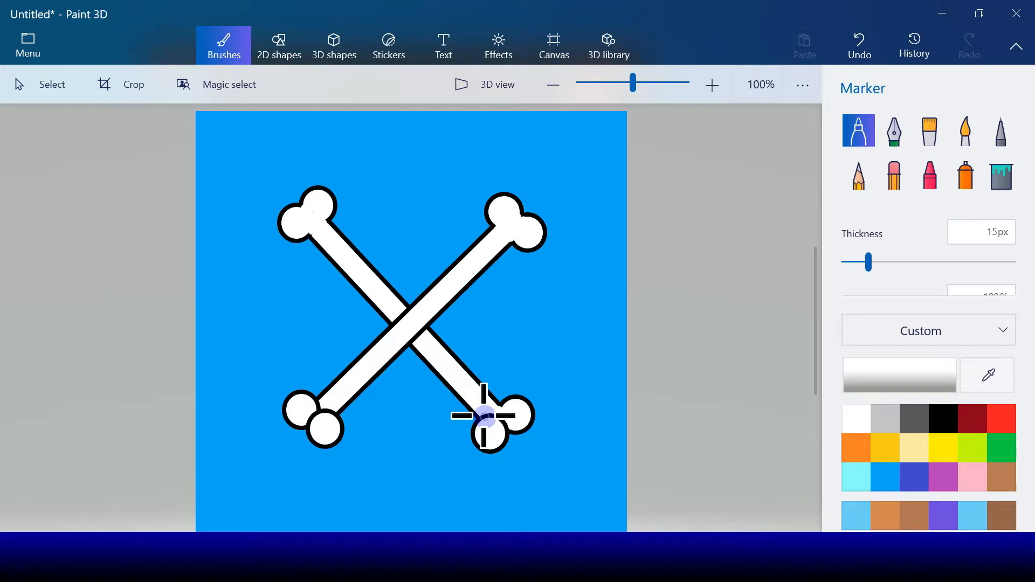
pyautogui.click(483, 416)
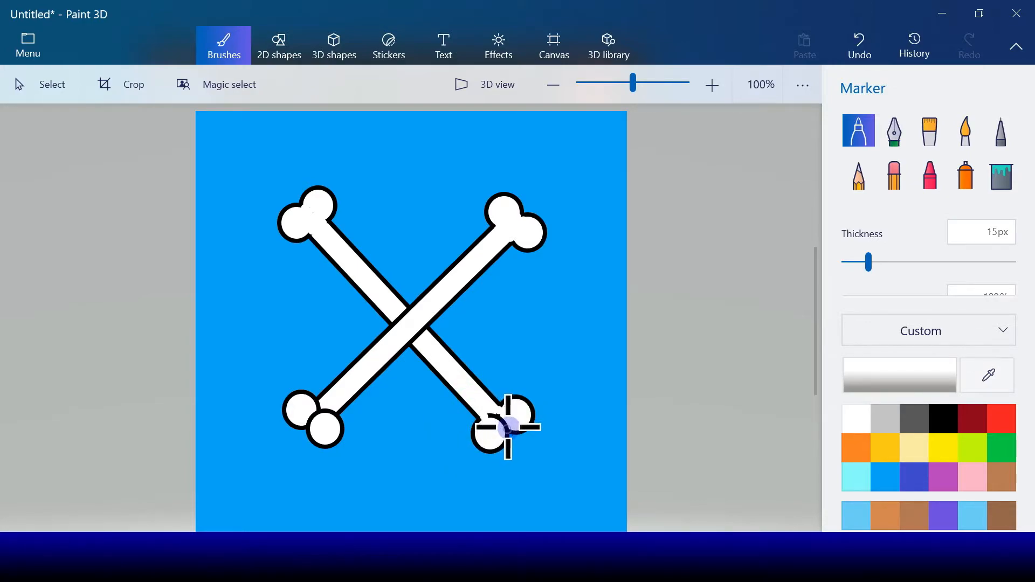
pyautogui.click(508, 427)
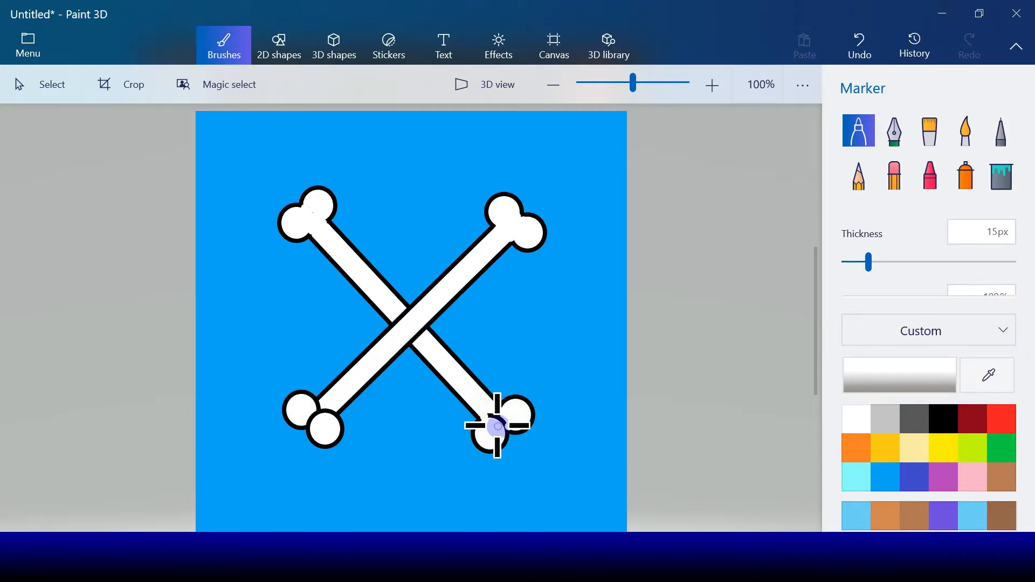
pyautogui.click(502, 432)
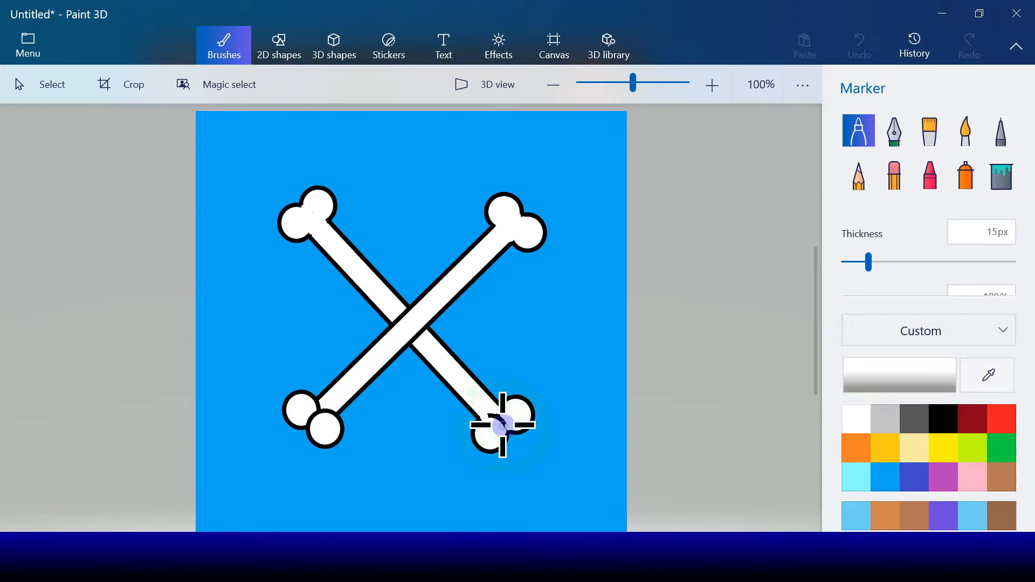
pyautogui.moveTo(489, 415); pyautogui.dragTo(495, 417)
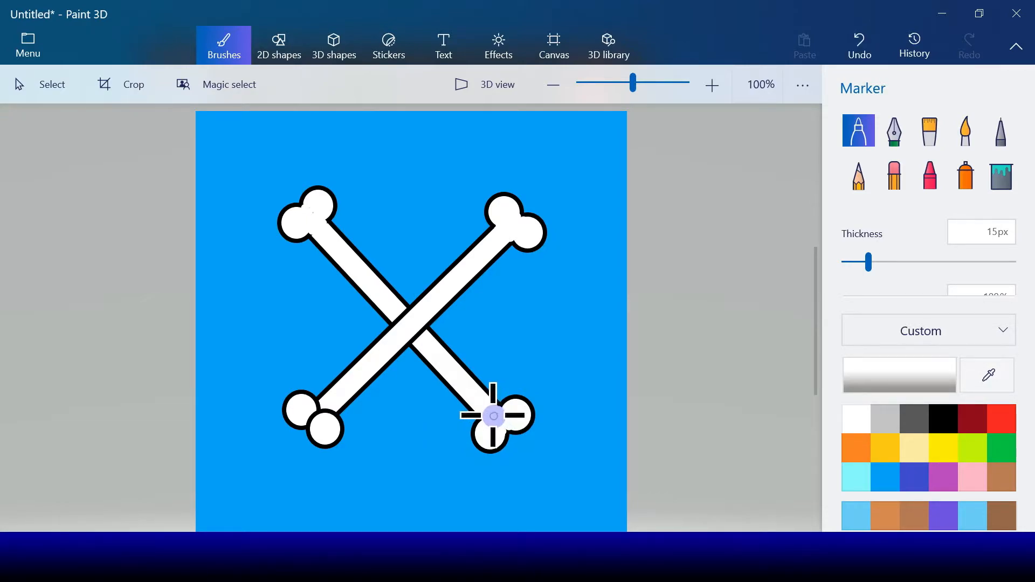
# Step: Paint over the inner outlines at the lower-left bone end with the white marker
pyautogui.click(318, 403)
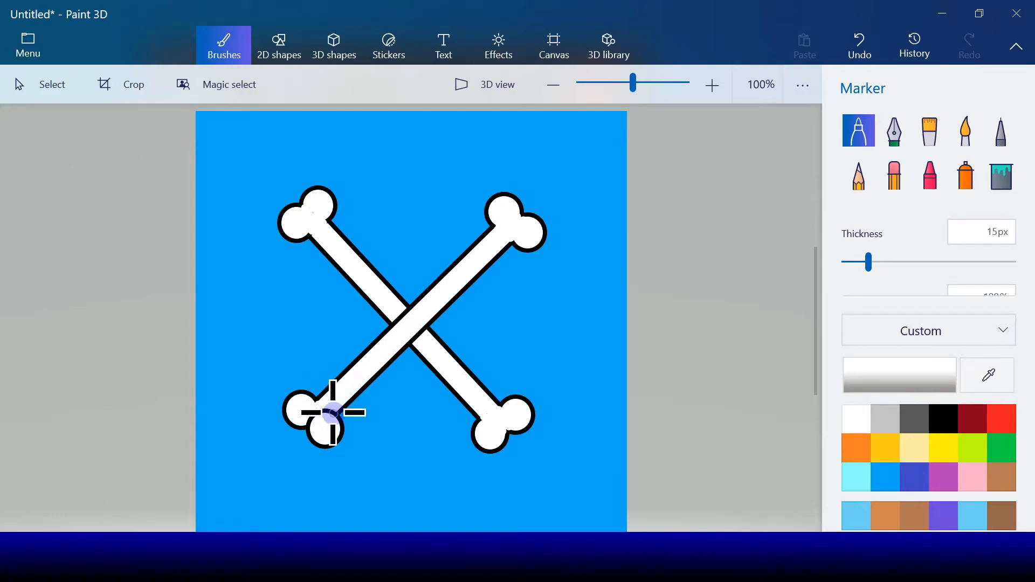
pyautogui.moveTo(332, 413)
pyautogui.mouseDown()
pyautogui.moveTo(300, 417)
pyautogui.moveTo(311, 423)
pyautogui.moveTo(326, 400)
pyautogui.moveTo(328, 409)
pyautogui.mouseUp()
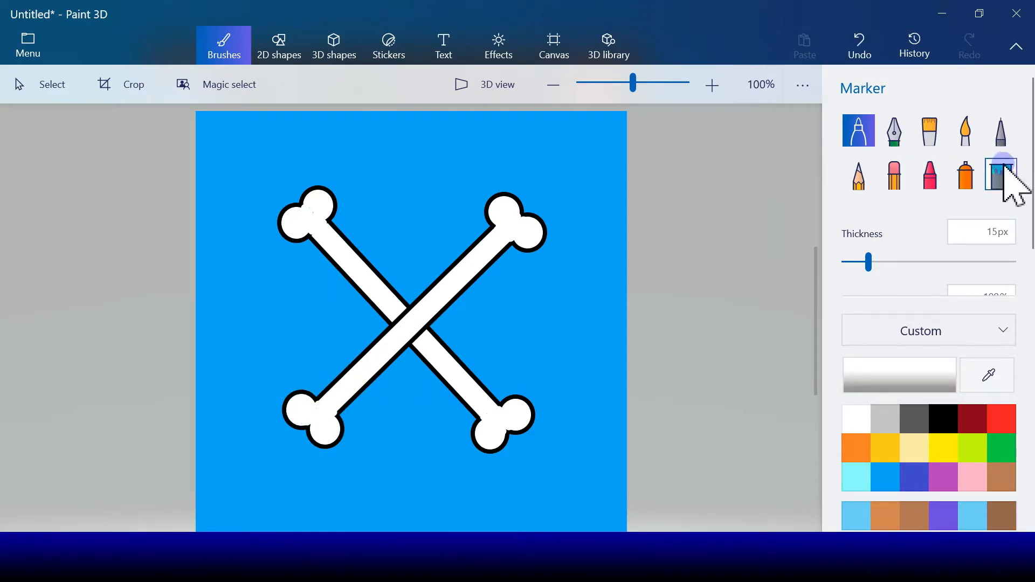
# Step: Draw a large white circle with an 8 px black outline over the bones' crossing as the skull and commit it
pyautogui.click(281, 56)
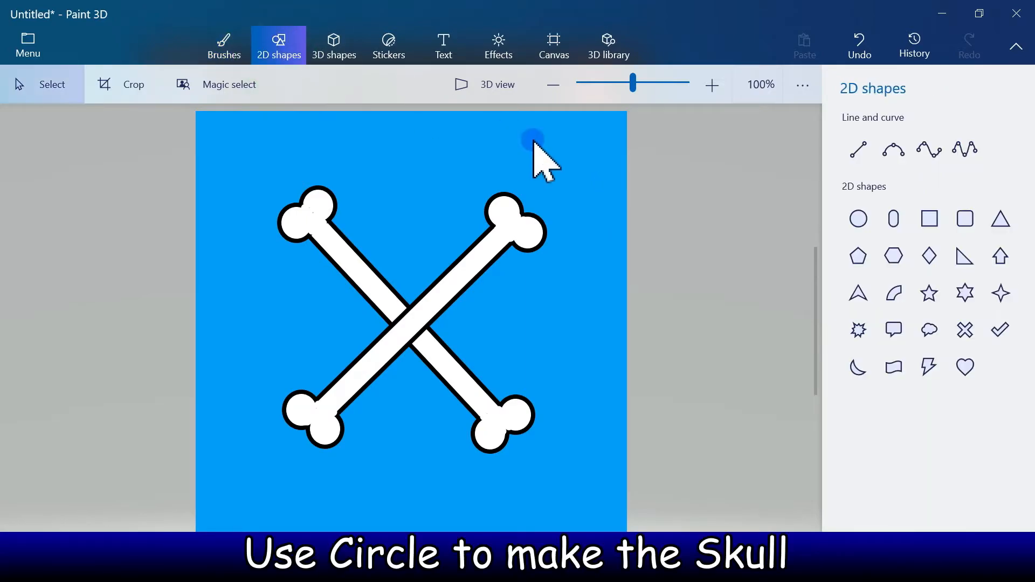
pyautogui.click(859, 220)
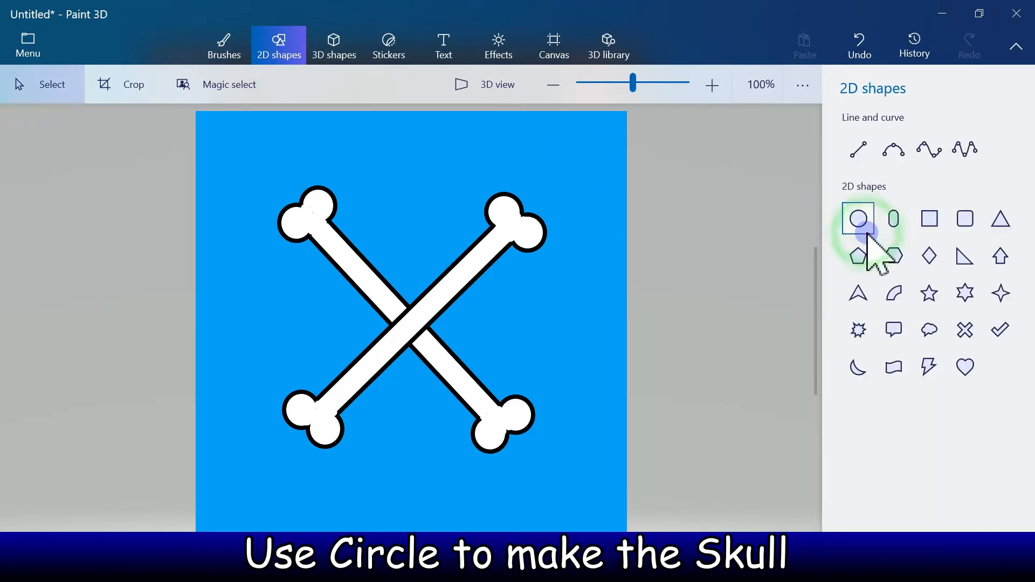
pyautogui.moveTo(351, 218); pyautogui.dragTo(504, 371)
pyautogui.moveTo(428, 321); pyautogui.dragTo(402, 322)
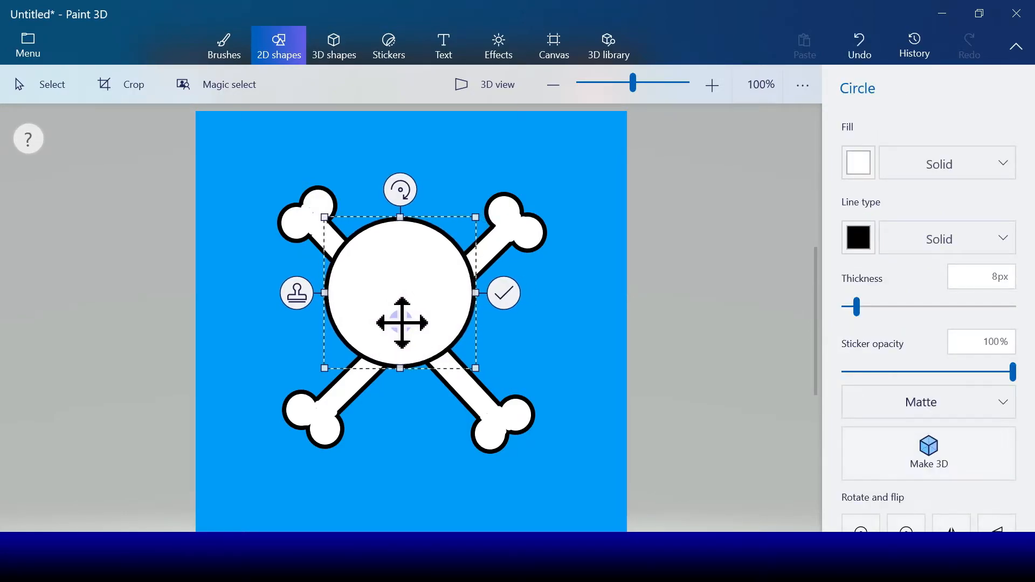
pyautogui.moveTo(479, 374); pyautogui.dragTo(494, 388)
pyautogui.moveTo(401, 346); pyautogui.dragTo(403, 338)
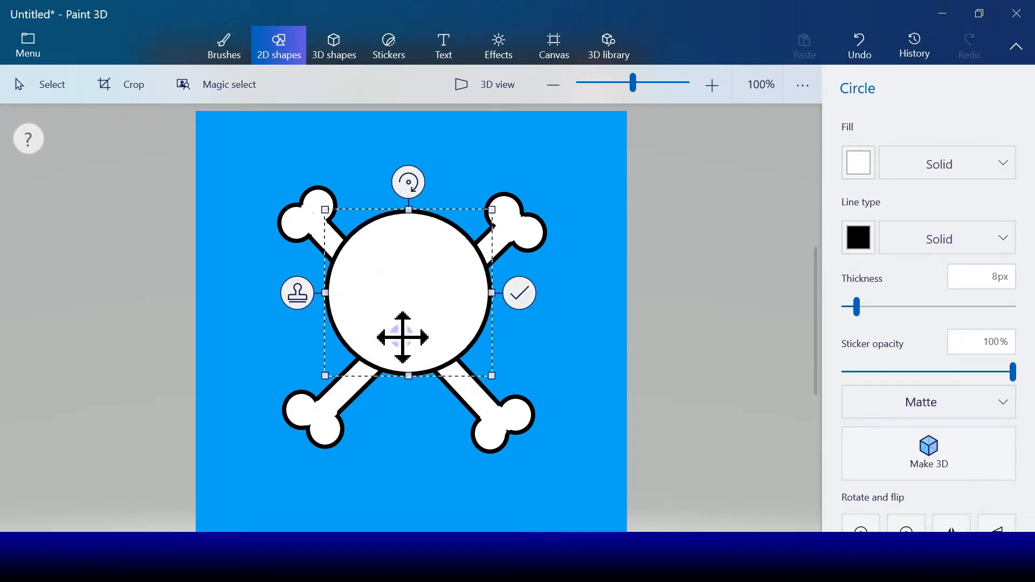
pyautogui.click(526, 300)
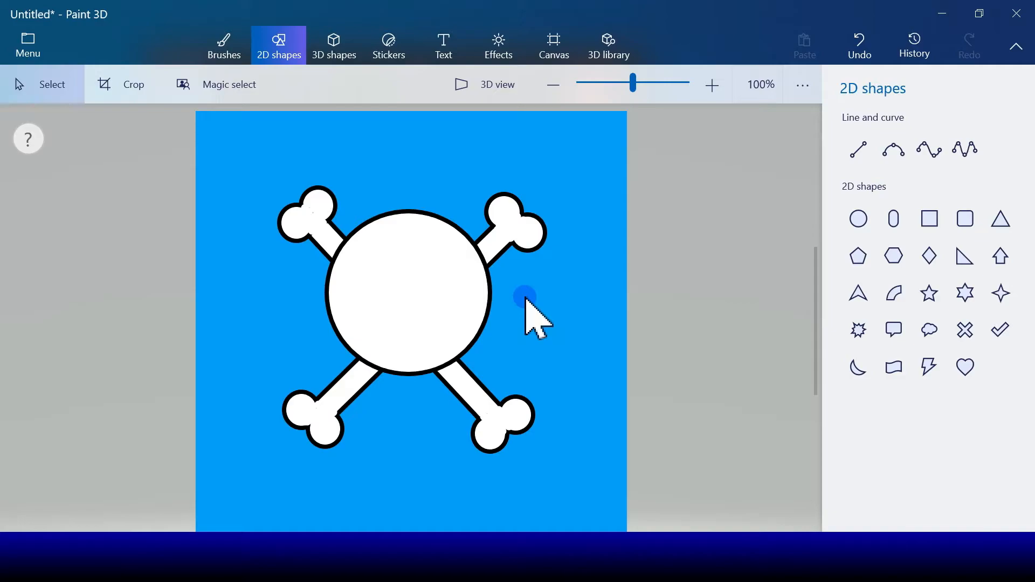
pyautogui.click(872, 149)
pyautogui.click(895, 221)
pyautogui.moveTo(389, 171); pyautogui.dragTo(470, 279)
pyautogui.click(859, 45)
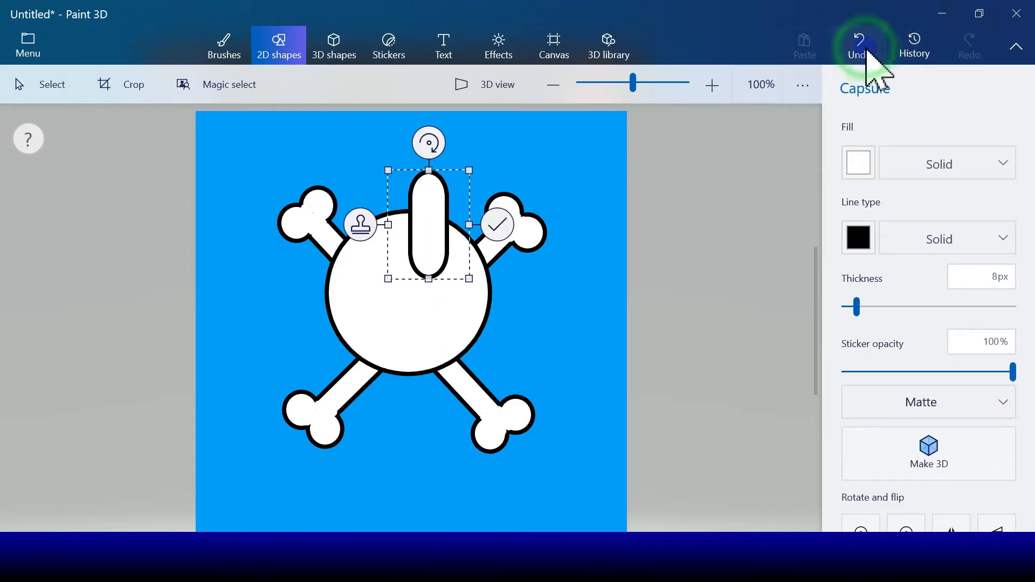
# Step: Draw a thin, wide rounded rectangle across the skull as the hat brim, fill it yellow and commit it
pyautogui.click(965, 221)
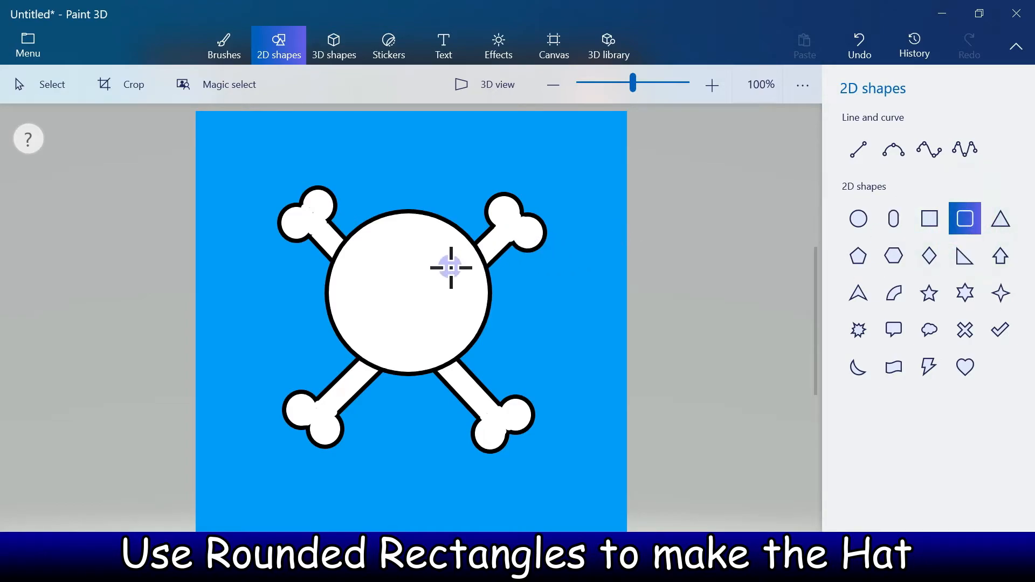
pyautogui.moveTo(283, 273); pyautogui.dragTo(535, 293)
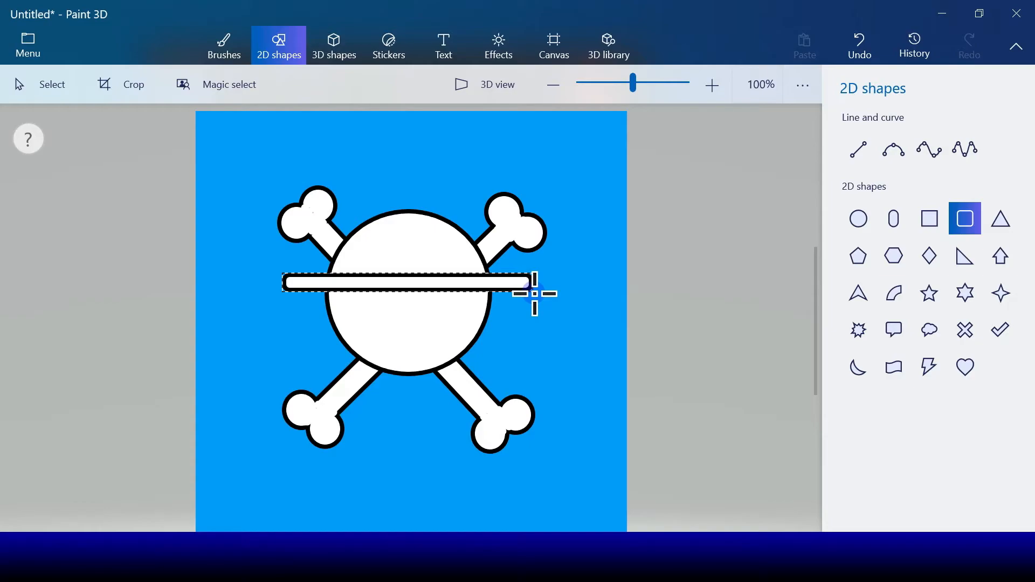
pyautogui.moveTo(535, 293); pyautogui.dragTo(535, 292)
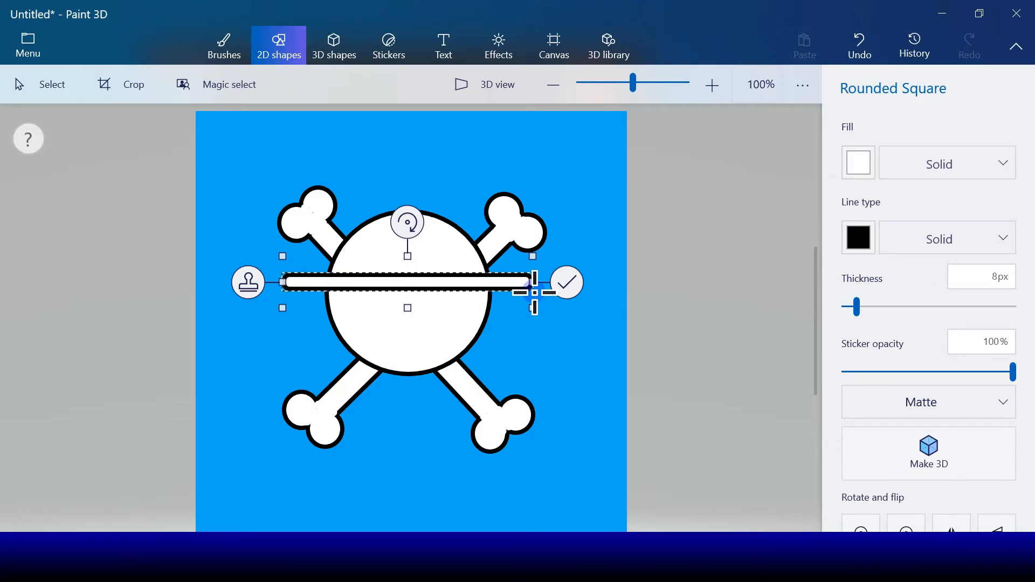
pyautogui.click(857, 164)
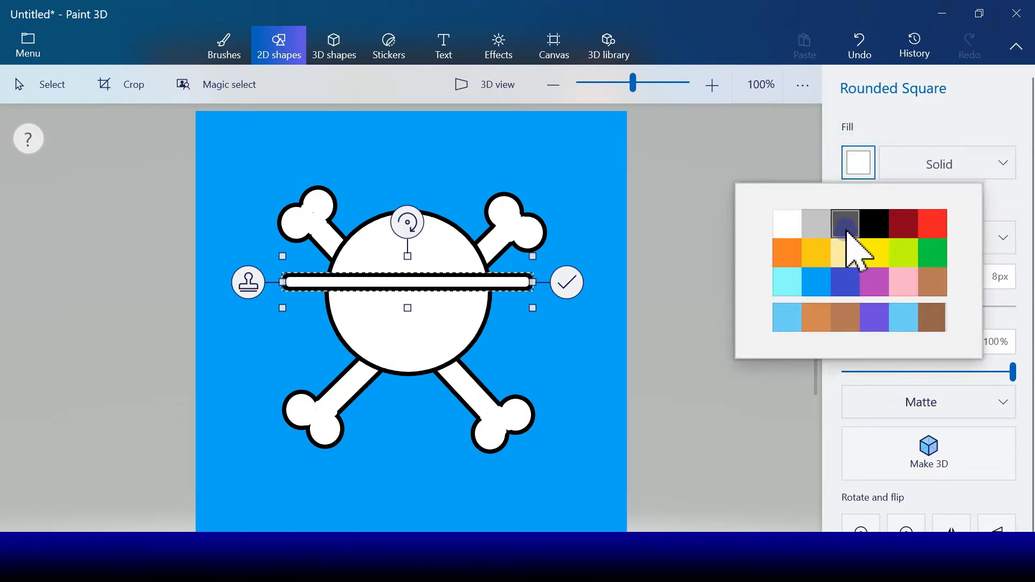
pyautogui.click(876, 254)
pyautogui.moveTo(405, 309); pyautogui.dragTo(406, 307)
pyautogui.click(573, 280)
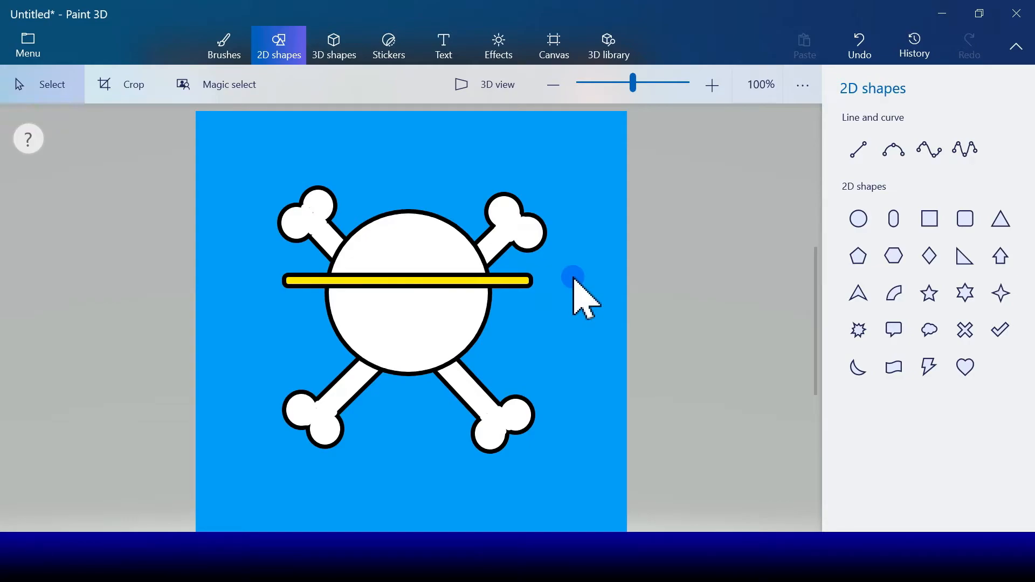
# Step: Draw a horizontal black line, 8 px thick, across the skull just above the yellow brim and commit it
pyautogui.click(857, 149)
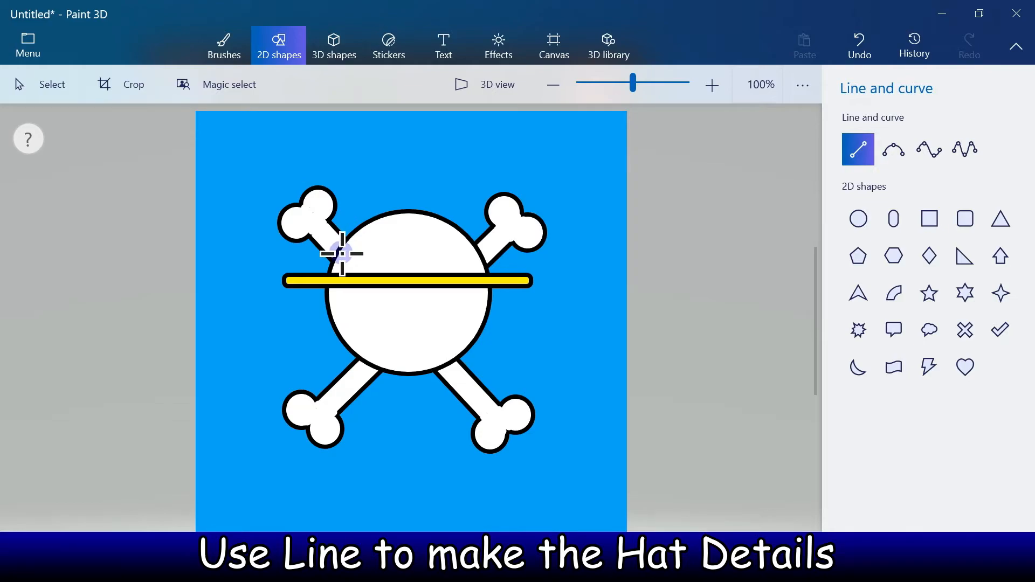
pyautogui.moveTo(342, 247); pyautogui.dragTo(473, 249)
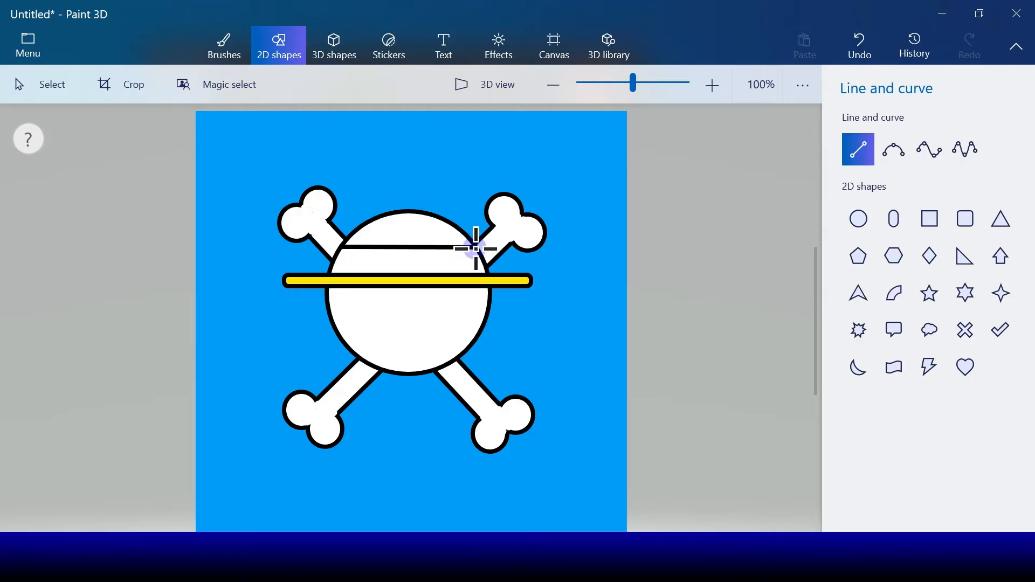
pyautogui.moveTo(475, 248)
pyautogui.mouseDown()
pyautogui.moveTo(416, 250)
pyautogui.moveTo(474, 249)
pyautogui.mouseUp()
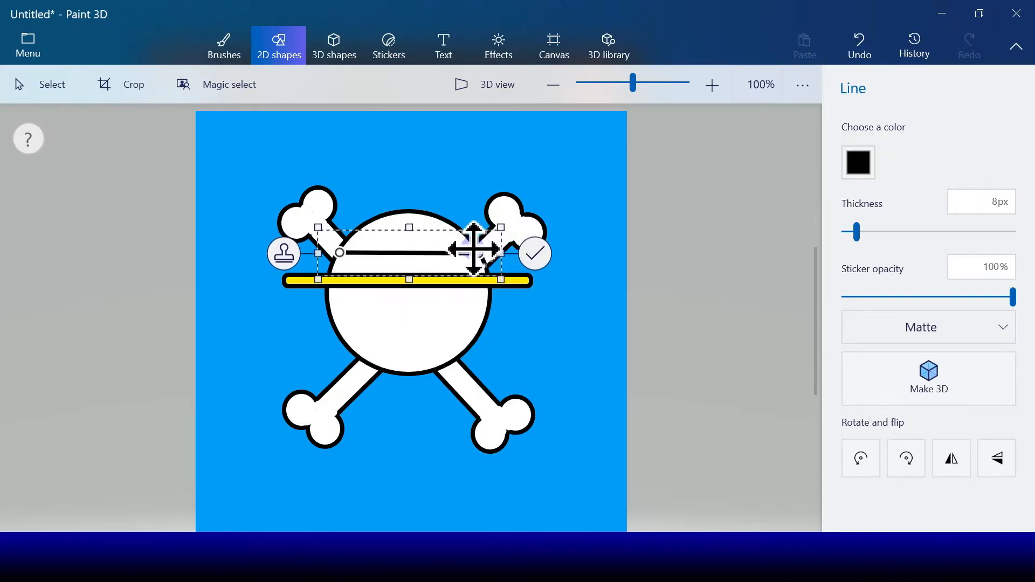
pyautogui.click(539, 254)
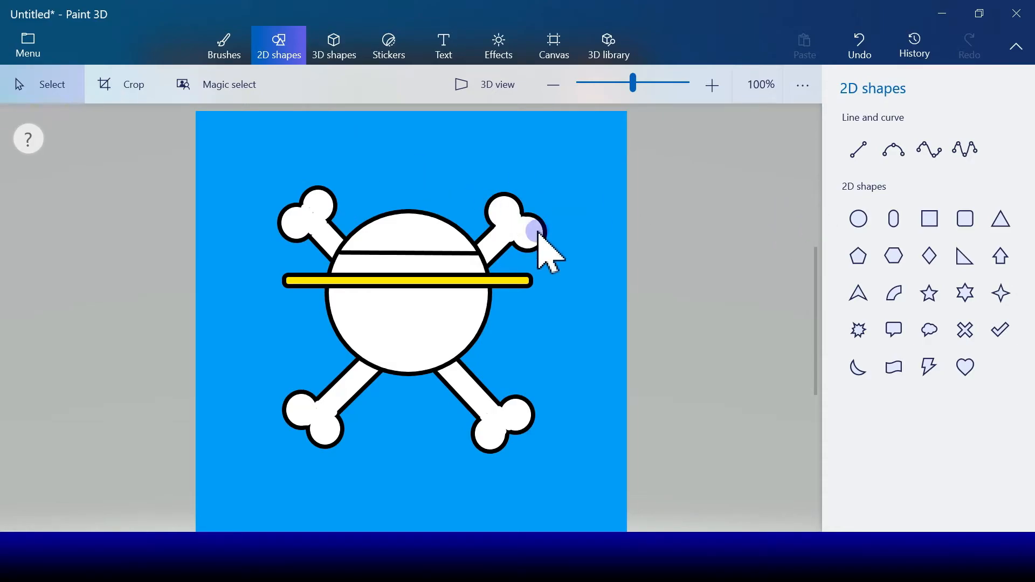
# Step: Draw a circle below the brim on the skull's left side as an eye and fill it black
pyautogui.click(858, 221)
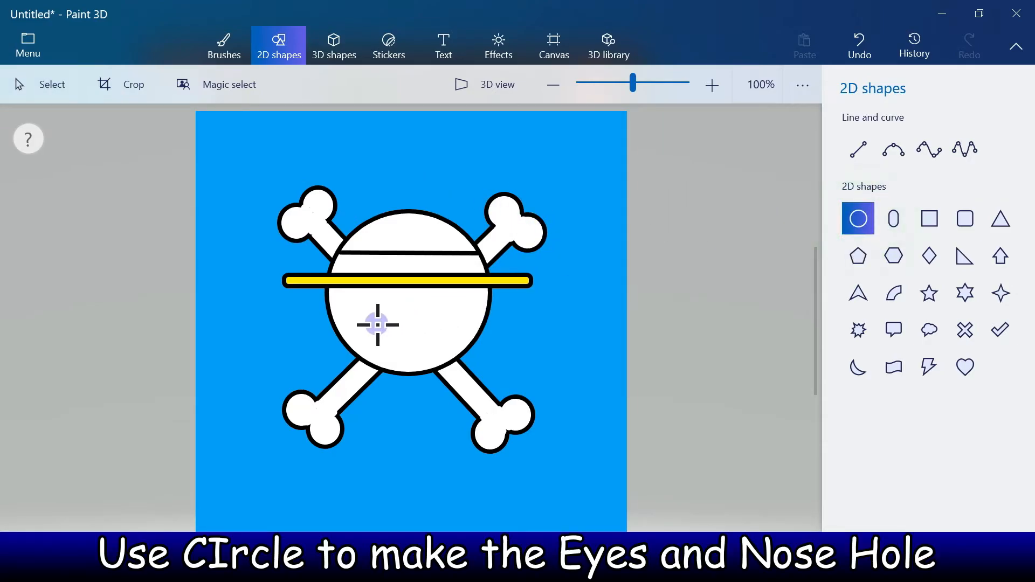
pyautogui.moveTo(348, 299); pyautogui.dragTo(411, 342)
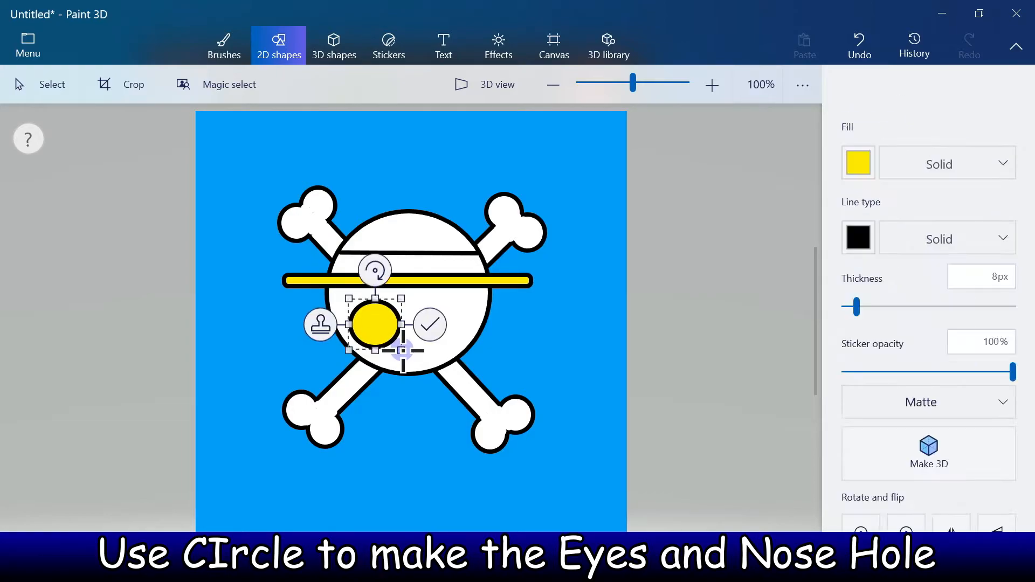
pyautogui.click(862, 159)
pyautogui.click(871, 218)
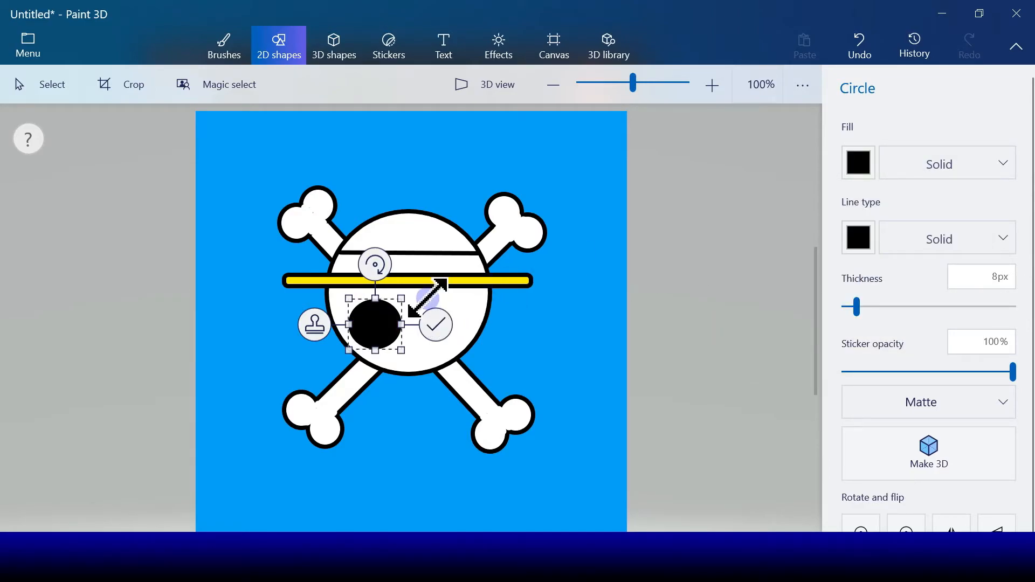
pyautogui.moveTo(384, 322); pyautogui.dragTo(383, 318)
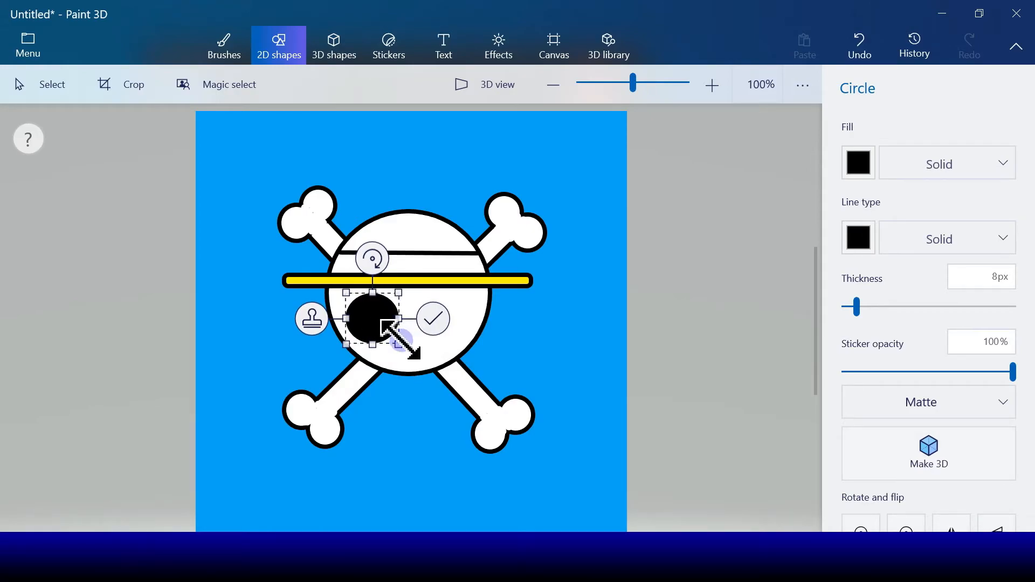
pyautogui.moveTo(400, 343); pyautogui.dragTo(397, 345)
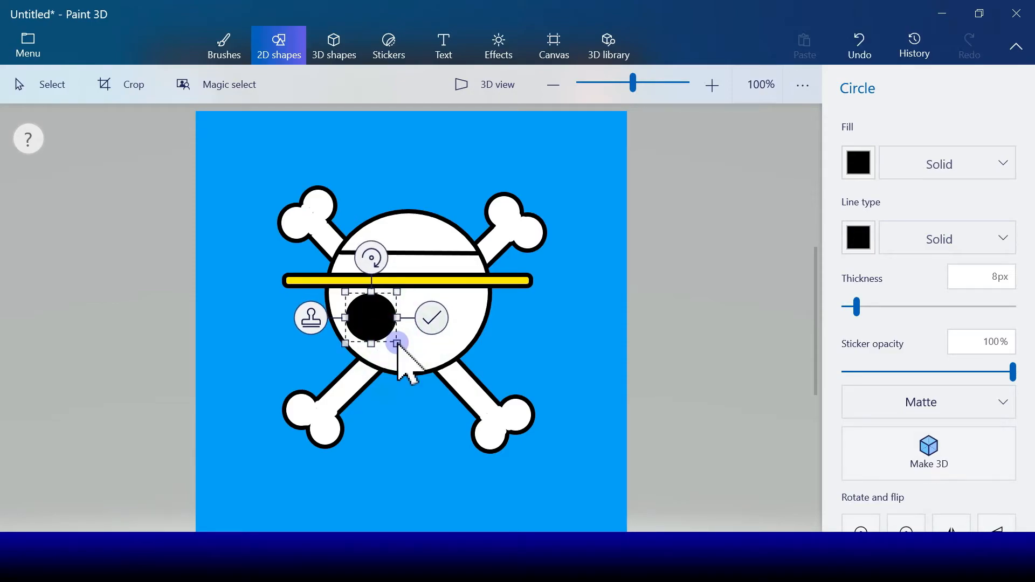
# Step: Stamp the black circle for both eyes, and place a smaller oval copy centred below them as the nose hole
pyautogui.moveTo(365, 315); pyautogui.dragTo(456, 319)
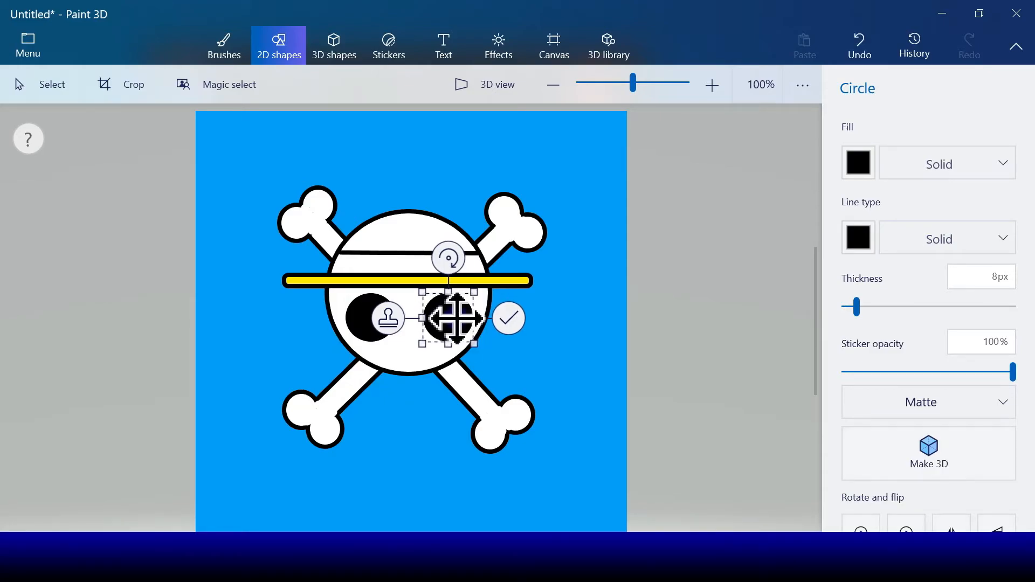
pyautogui.click(389, 318)
pyautogui.moveTo(462, 323); pyautogui.dragTo(409, 356)
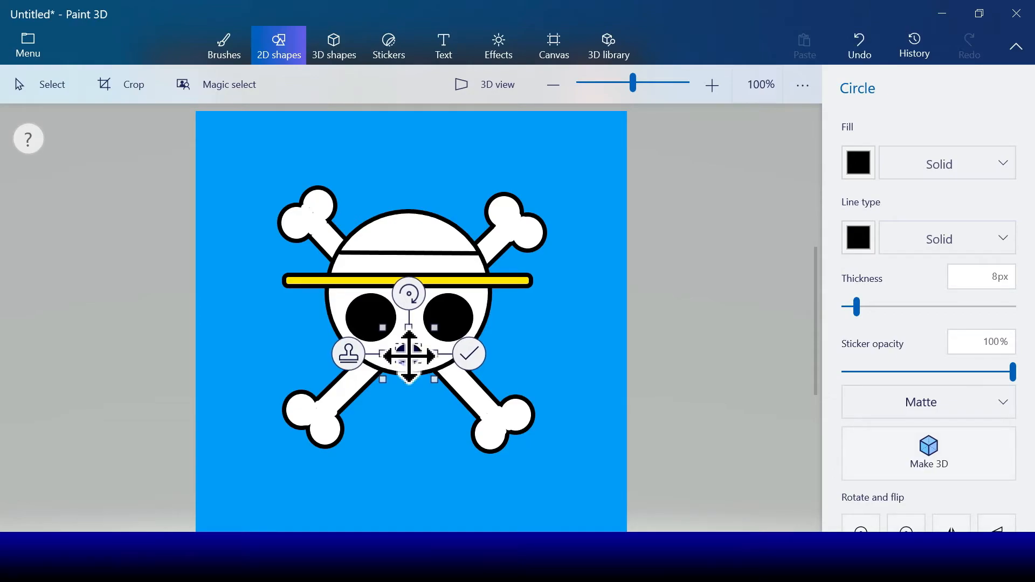
pyautogui.click(471, 356)
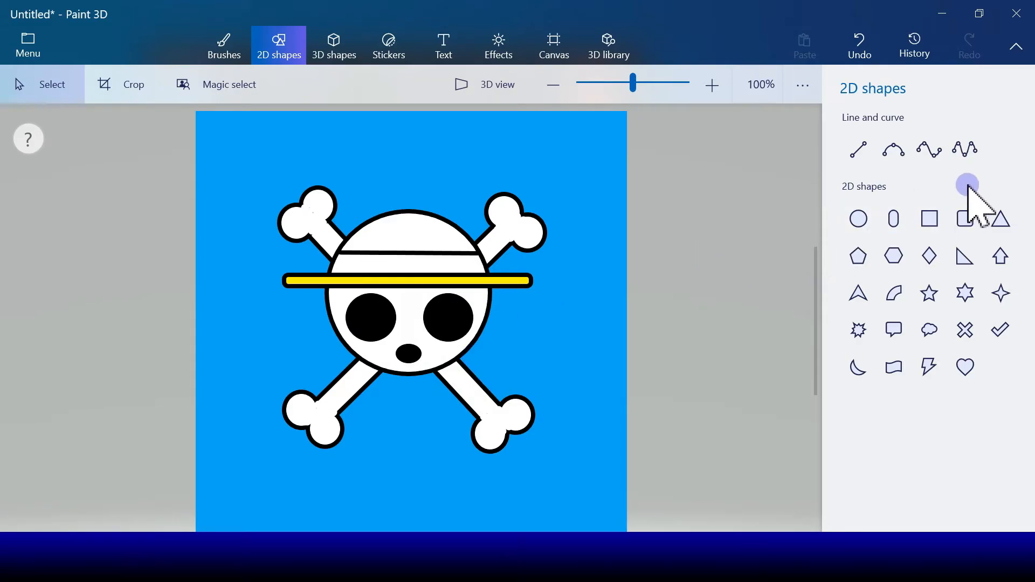
pyautogui.click(965, 151)
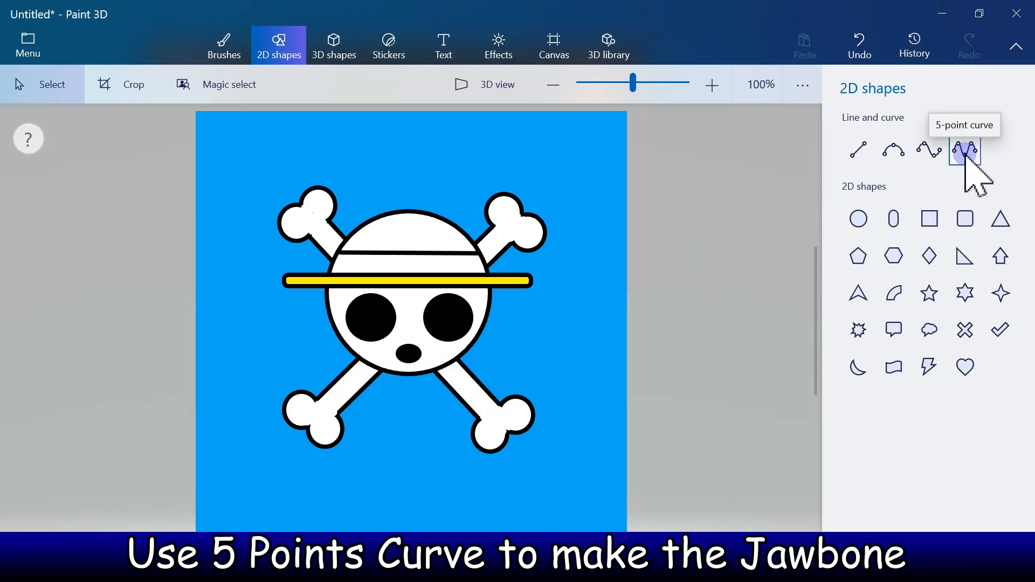
pyautogui.click(965, 152)
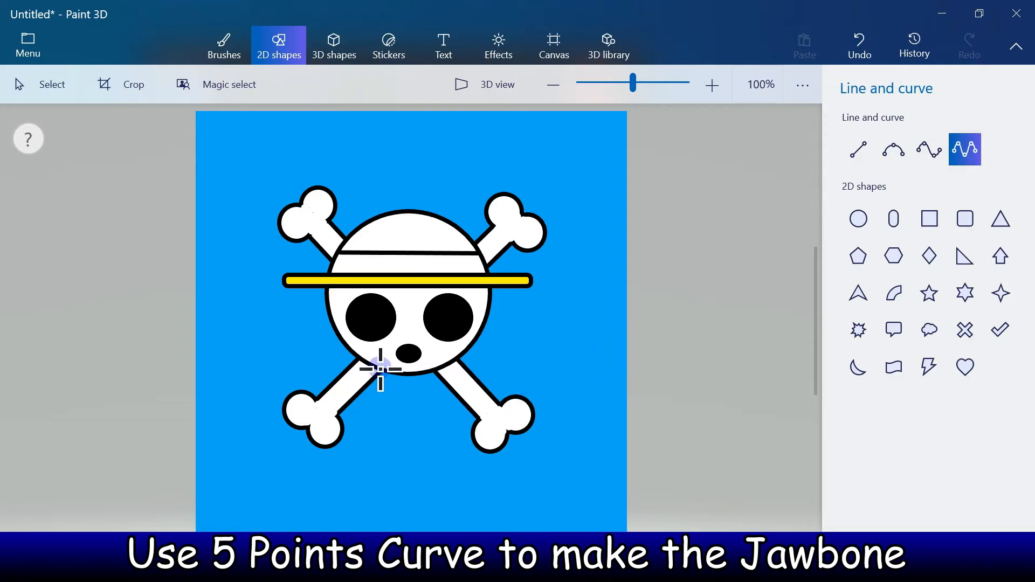
pyautogui.moveTo(361, 360); pyautogui.dragTo(454, 358)
pyautogui.moveTo(381, 356); pyautogui.dragTo(362, 426)
pyautogui.moveTo(409, 371); pyautogui.dragTo(402, 434)
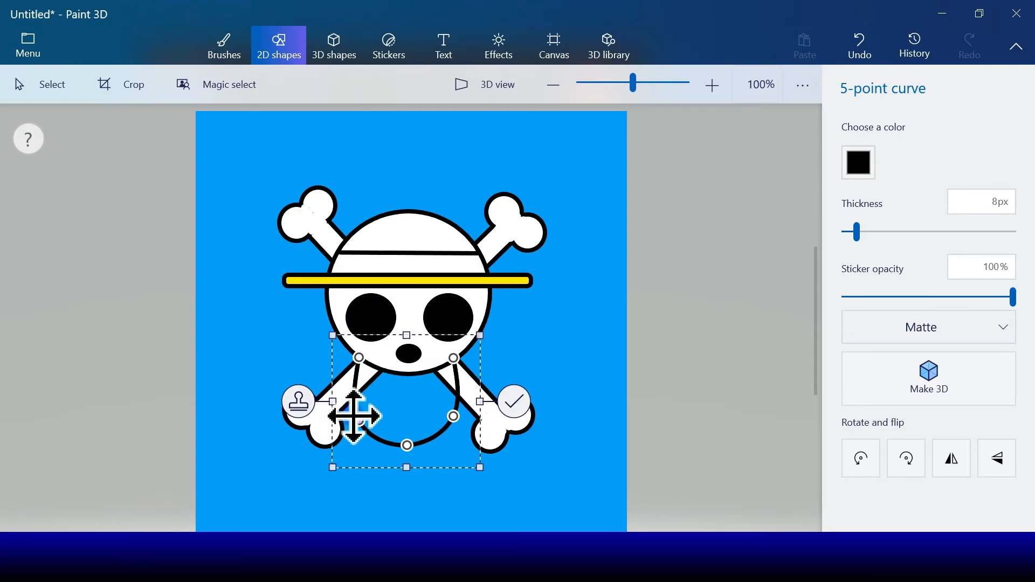
pyautogui.moveTo(460, 419); pyautogui.dragTo(462, 419)
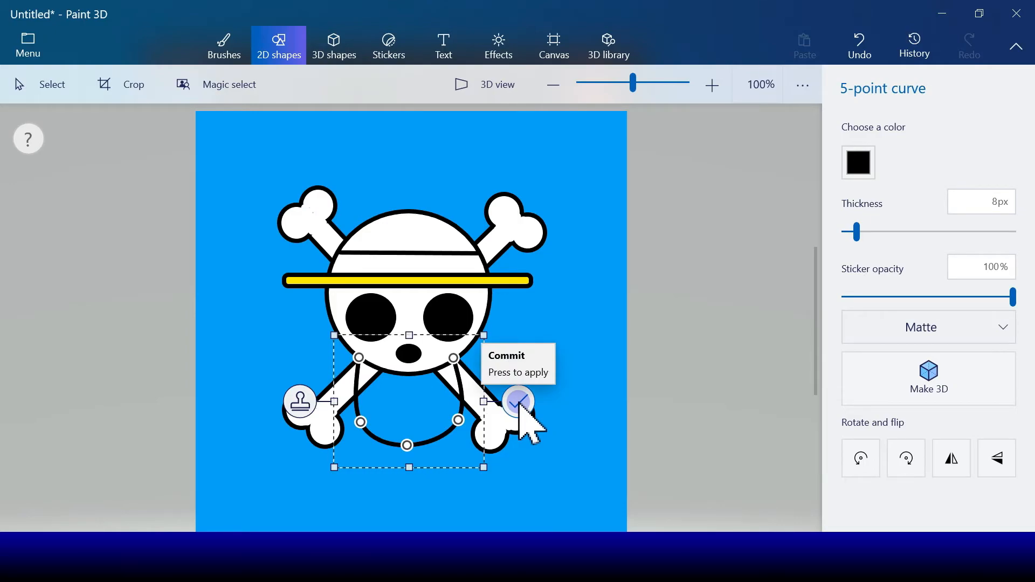
pyautogui.click(518, 402)
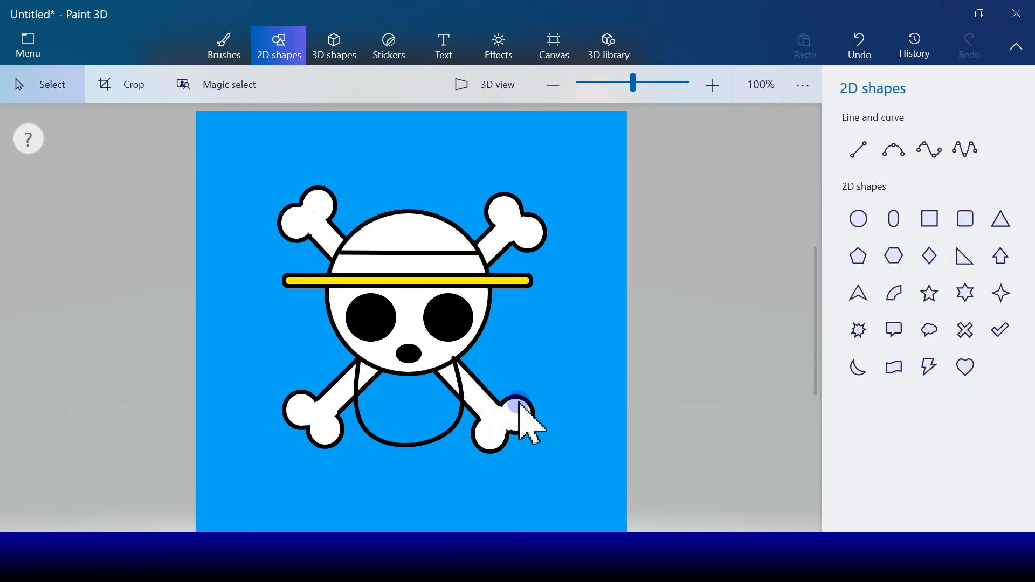
pyautogui.click(858, 47)
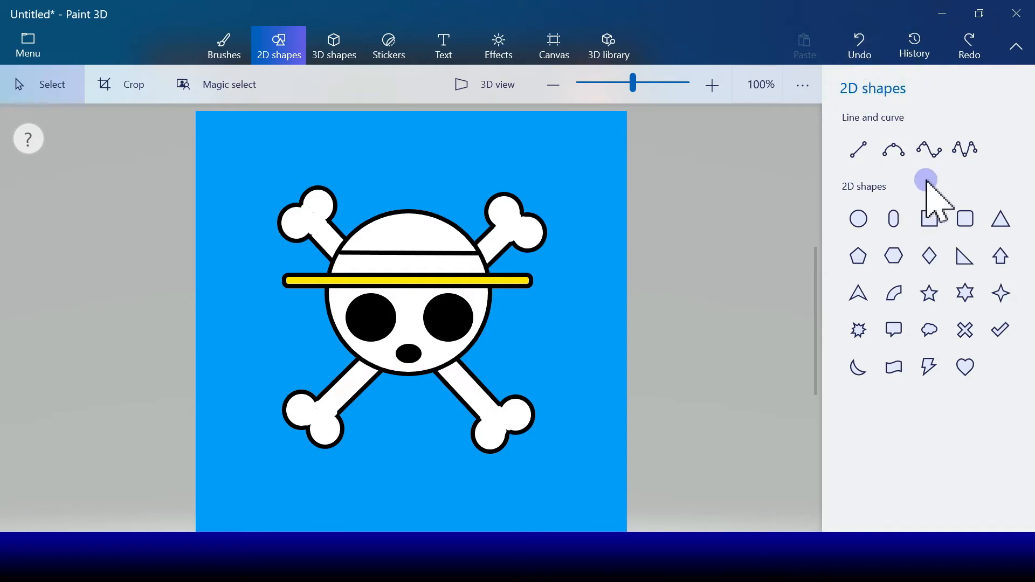
# Step: Draw a U-shaped jawbone below the skull with an 8 px black 5-point curve and commit it
pyautogui.click(965, 154)
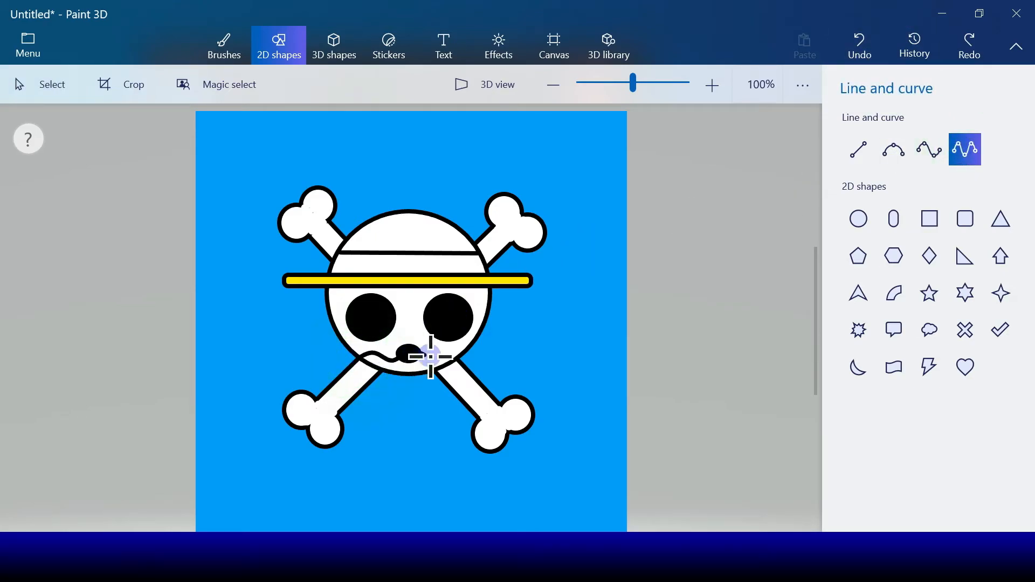
pyautogui.moveTo(458, 359)
pyautogui.mouseDown()
pyautogui.moveTo(358, 358)
pyautogui.moveTo(402, 434)
pyautogui.mouseUp()
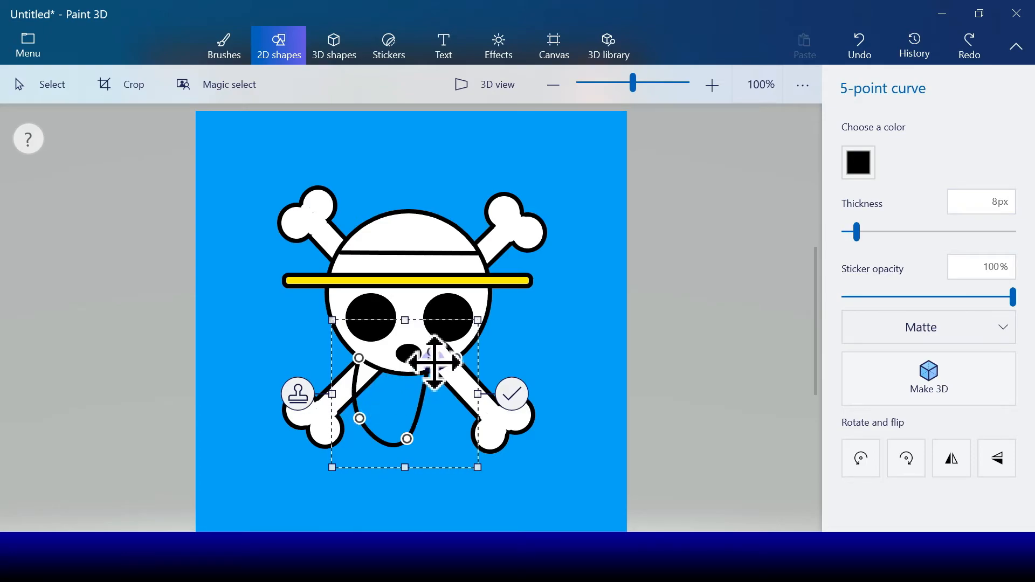
pyautogui.moveTo(434, 357); pyautogui.dragTo(449, 414)
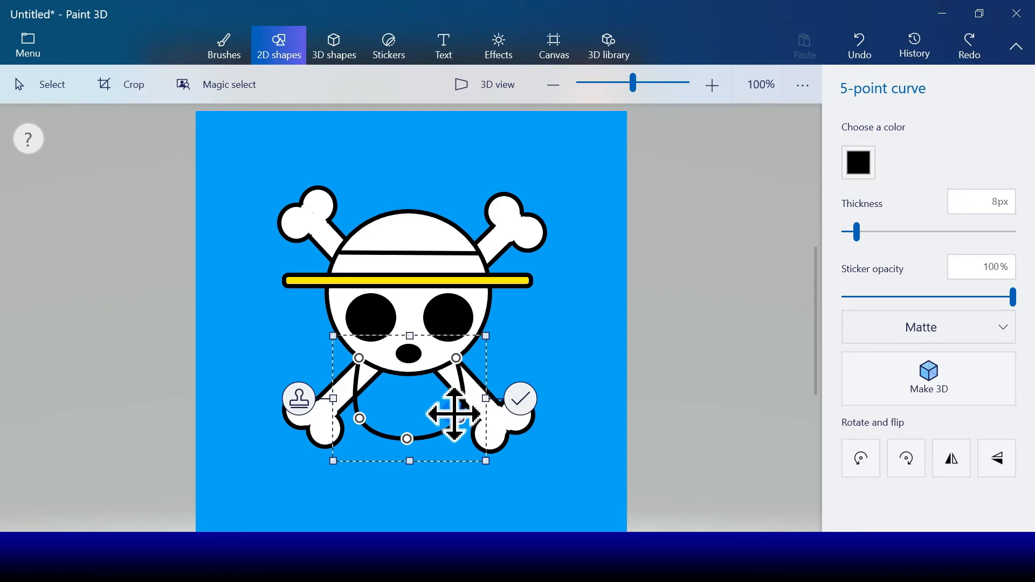
pyautogui.click(519, 399)
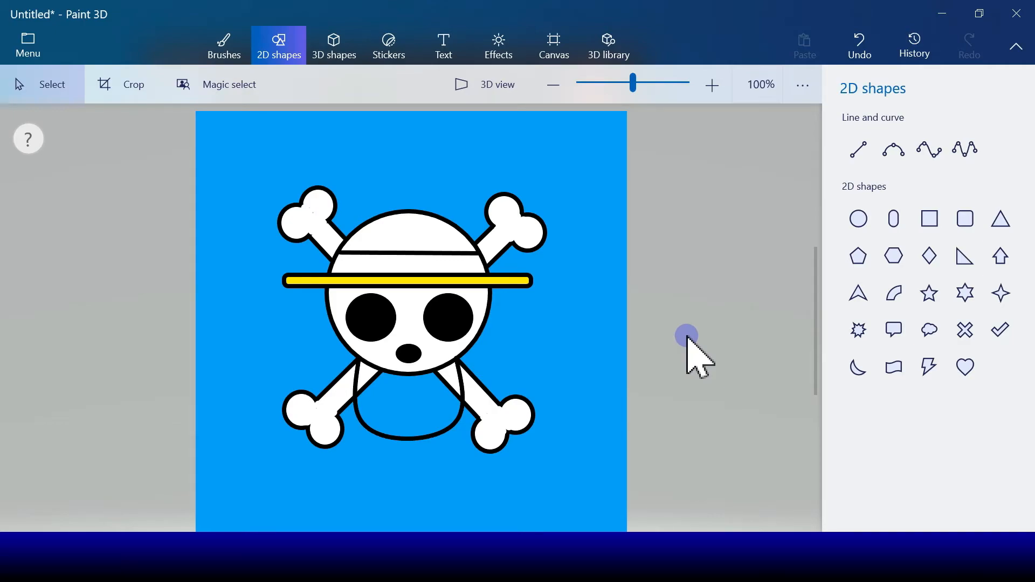
# Step: With a white 19 px Marker, dab gaps in the bone outlines inside the jaw, at the skull edge and at the jaw curve
pyautogui.click(965, 259)
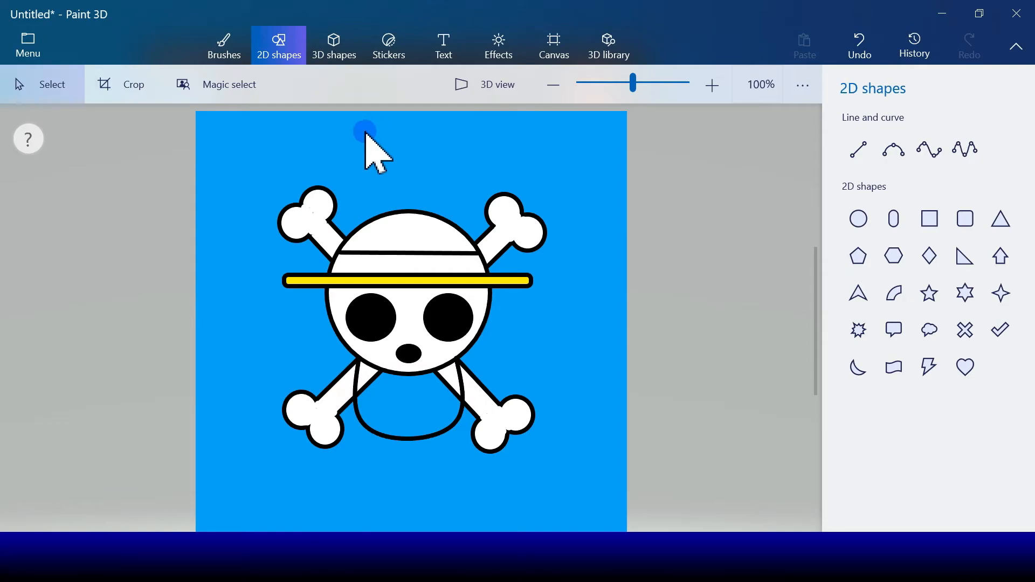
pyautogui.click(213, 46)
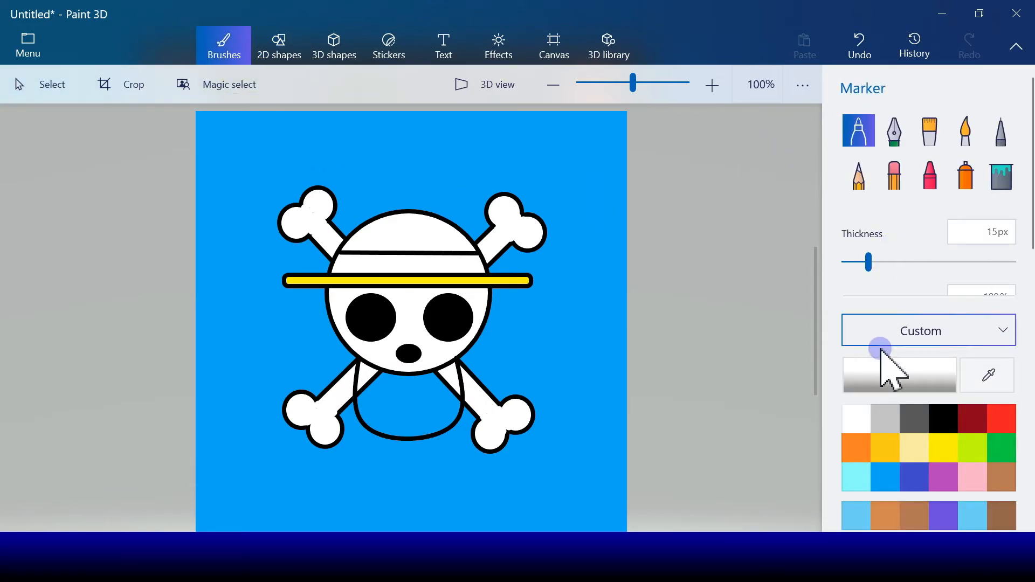
pyautogui.click(859, 418)
pyautogui.moveTo(867, 261); pyautogui.dragTo(875, 259)
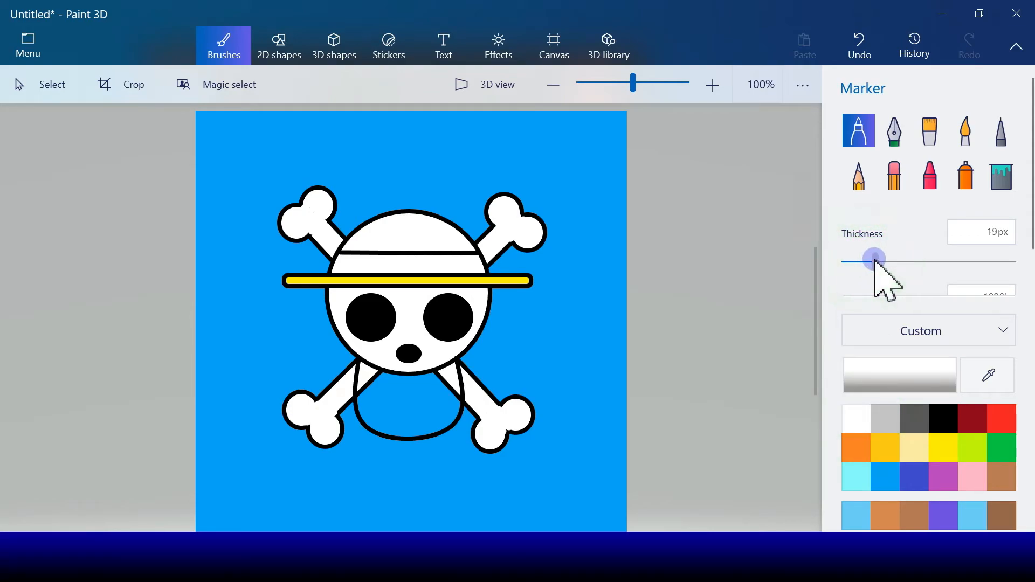
pyautogui.click(377, 376)
pyautogui.click(377, 376)
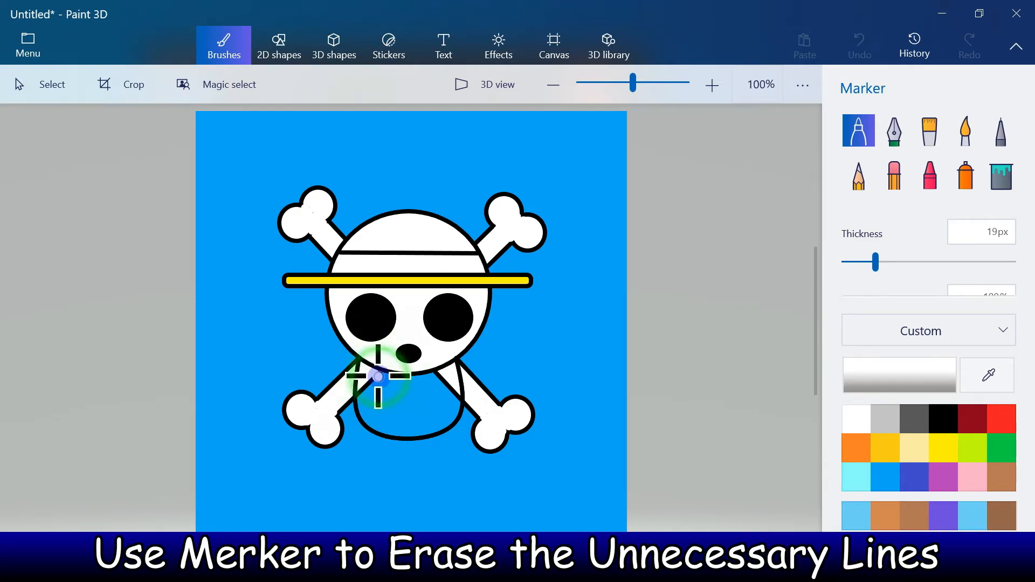
pyautogui.click(439, 375)
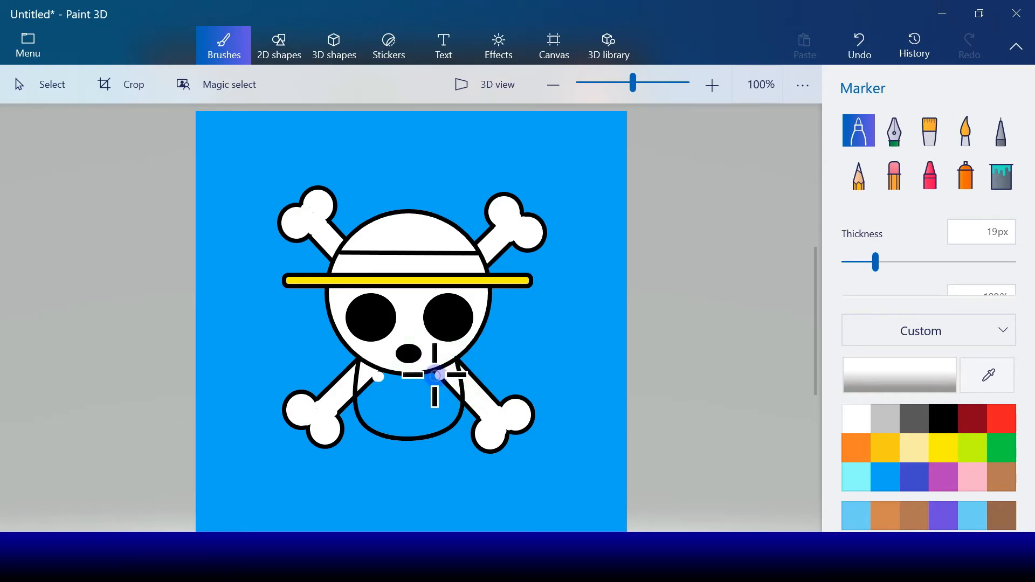
pyautogui.click(435, 376)
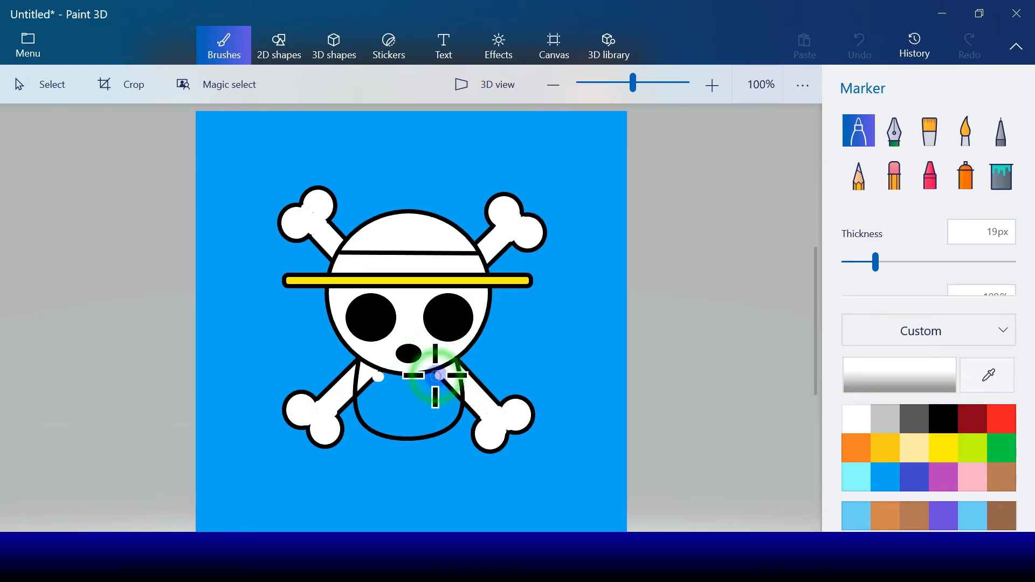
pyautogui.click(455, 395)
pyautogui.click(455, 397)
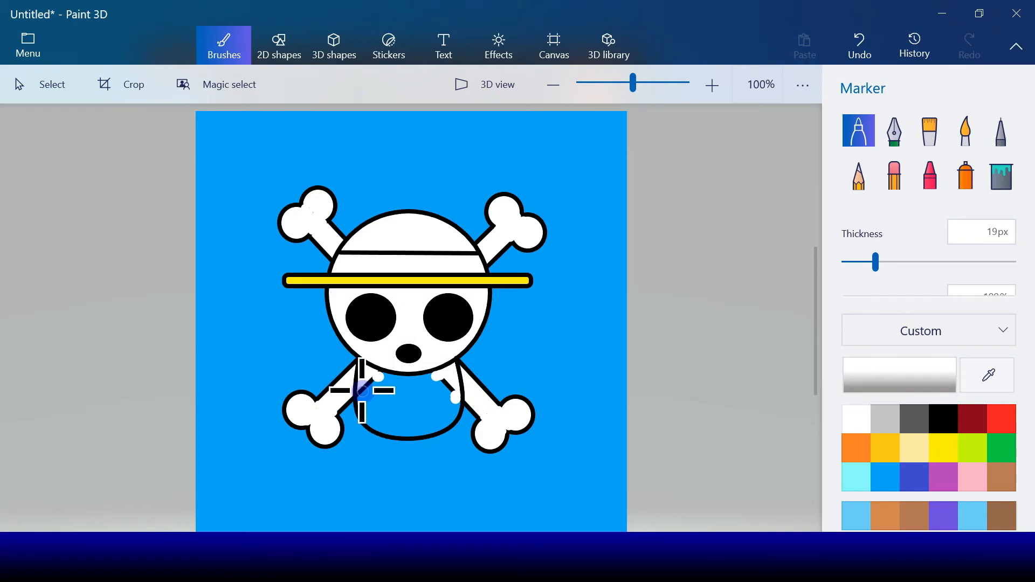
pyautogui.click(362, 391)
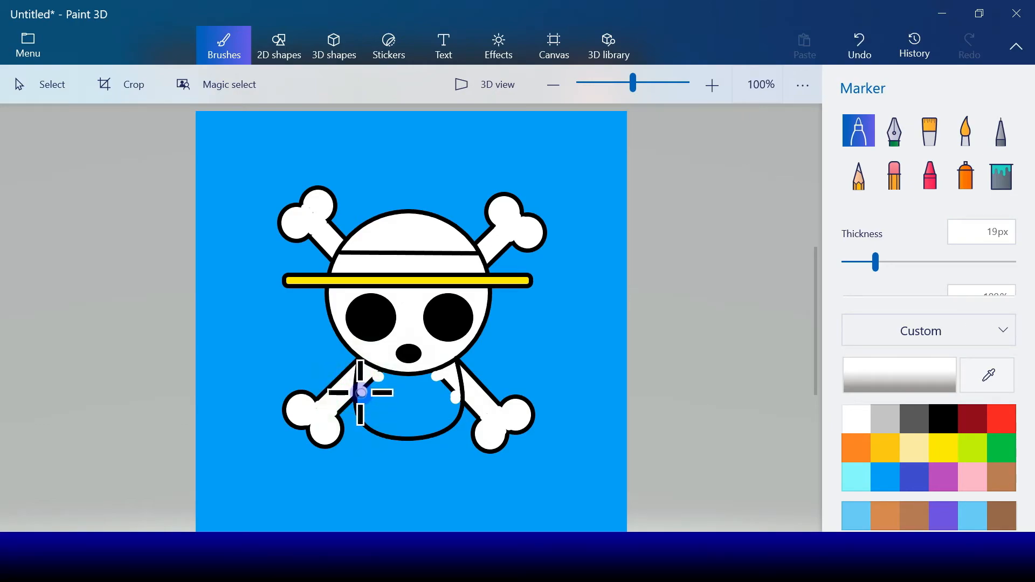
pyautogui.click(362, 393)
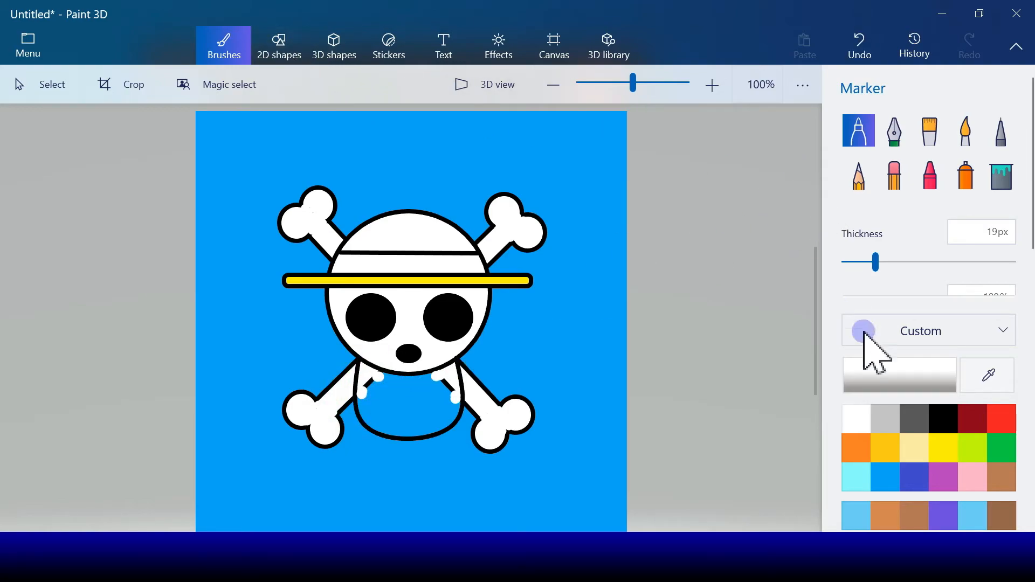
# Step: Fill the jaw interior and the two leftover bone outline segments inside it with white
pyautogui.click(990, 186)
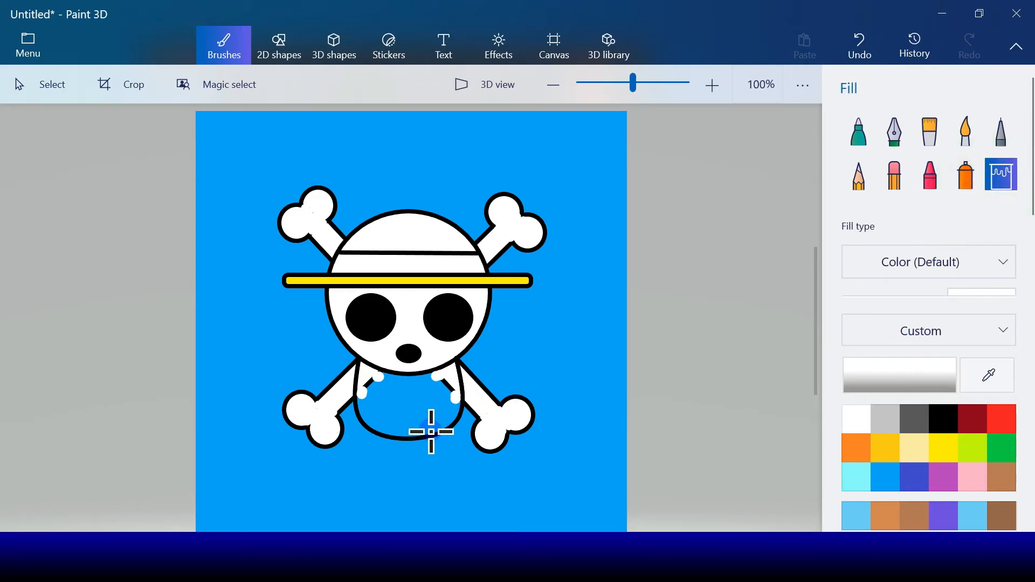
pyautogui.click(418, 421)
pyautogui.click(446, 386)
pyautogui.click(372, 382)
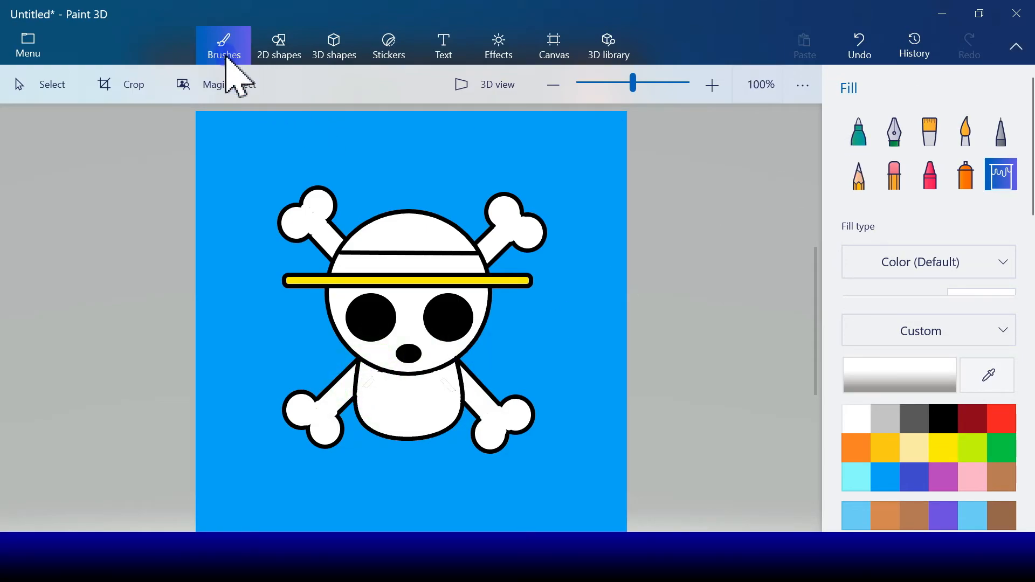
# Step: Draw a downward-bowed black 3-point curve, 8 px thick, across the middle of the jaw as the lower teeth edge and commit it
pyautogui.click(280, 51)
pyautogui.click(893, 154)
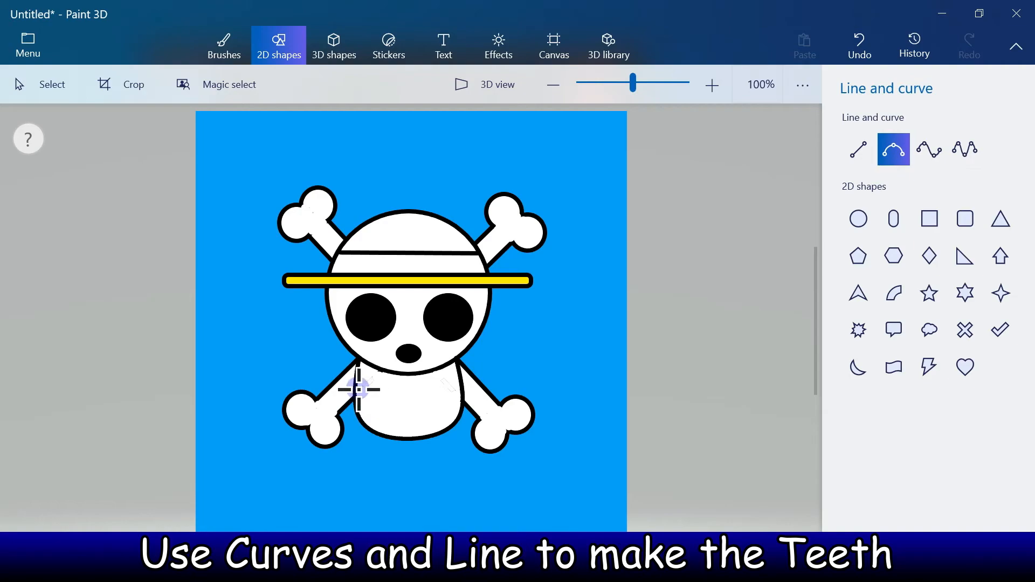
pyautogui.moveTo(355, 389); pyautogui.dragTo(406, 401)
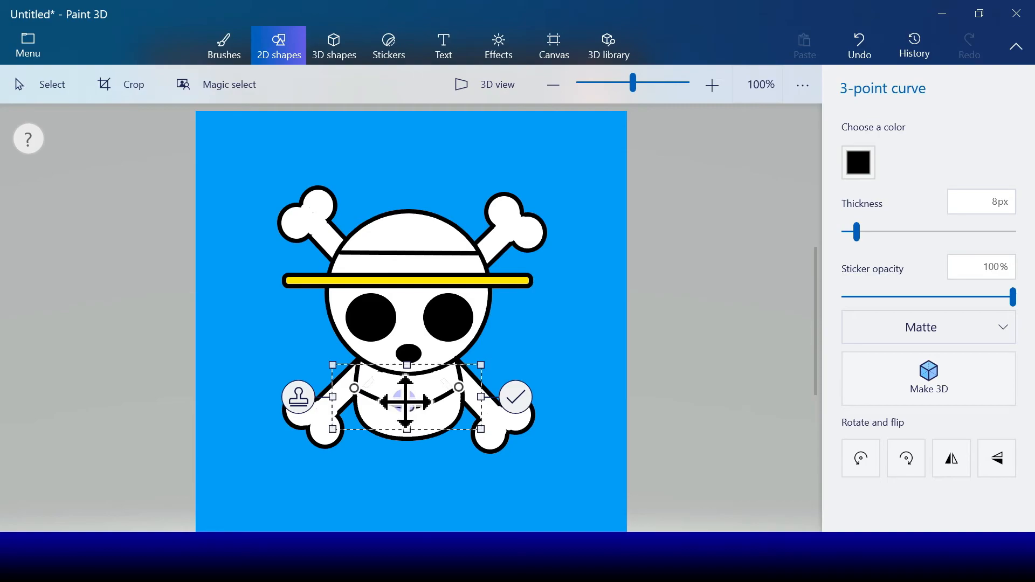
pyautogui.click(520, 407)
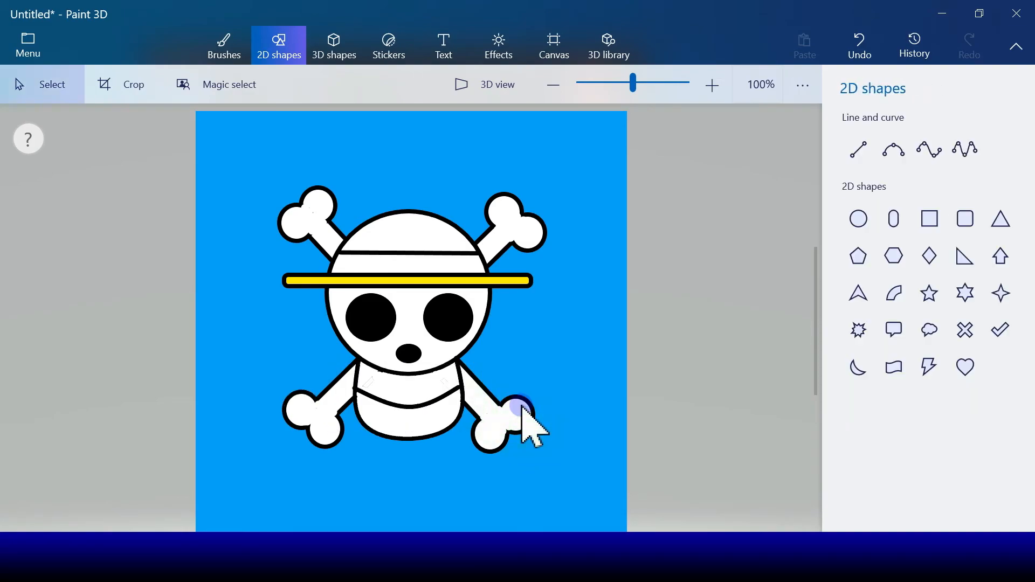
# Step: Add a second downward-bowed 8 px black 3-point curve across the jaw, between the skull's edge and the first curve
pyautogui.click(893, 149)
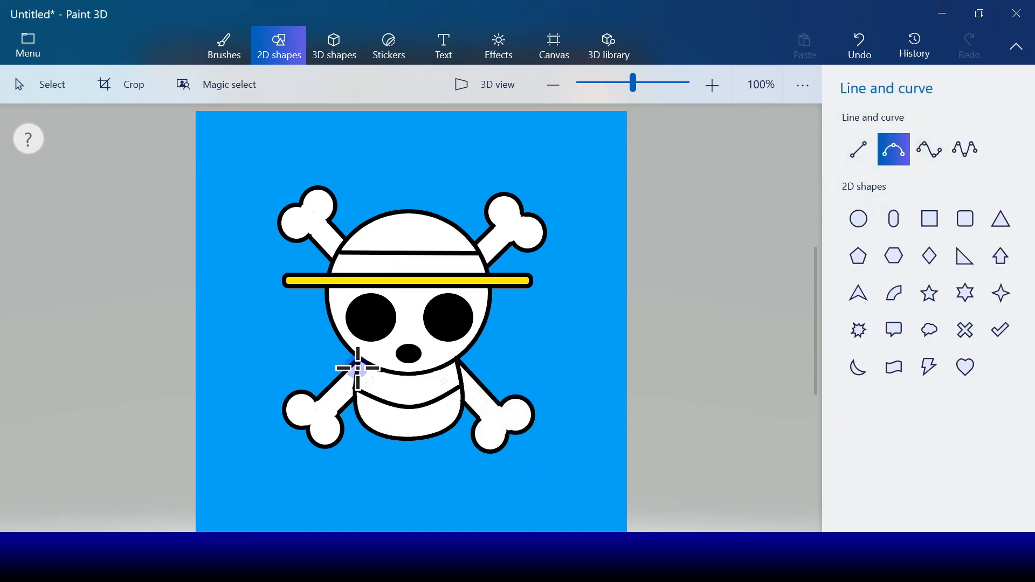
pyautogui.moveTo(358, 374); pyautogui.dragTo(418, 372)
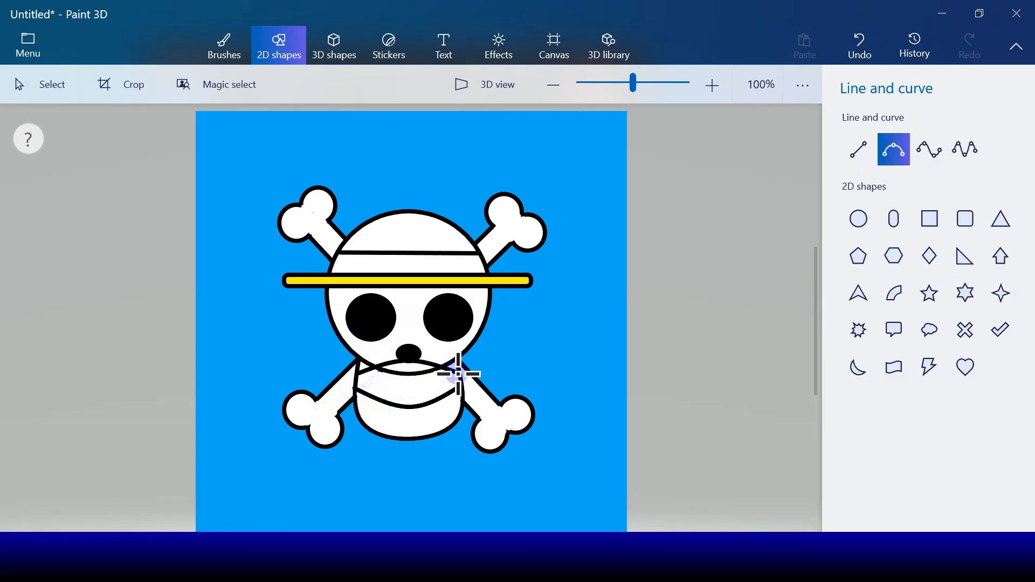
pyautogui.moveTo(458, 374); pyautogui.dragTo(403, 386)
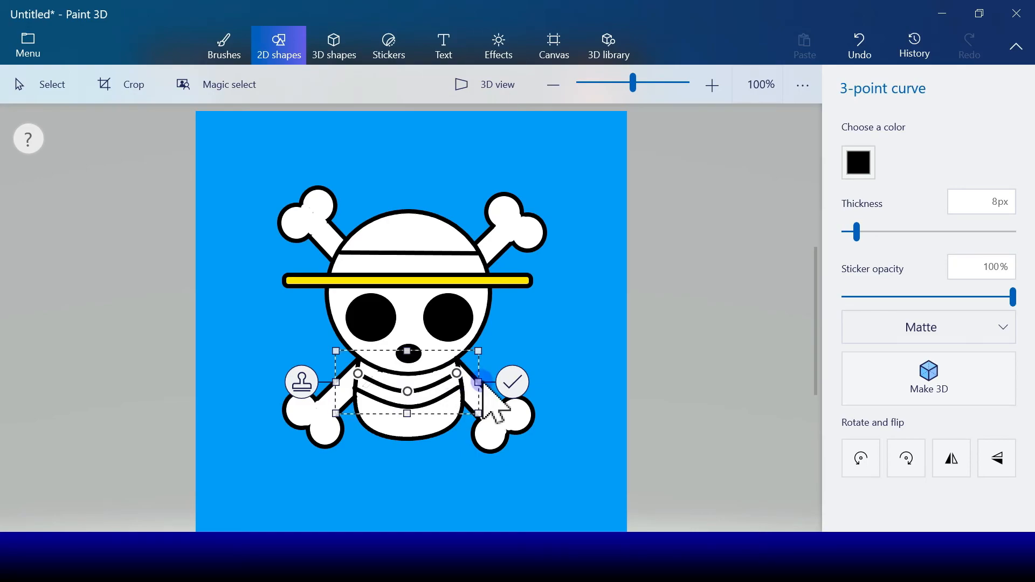
pyautogui.click(509, 383)
# Step: Divide the mouth into teeth with three short 8 px black lines from the skull's edge to the lower curve: centre, left and right
pyautogui.click(860, 152)
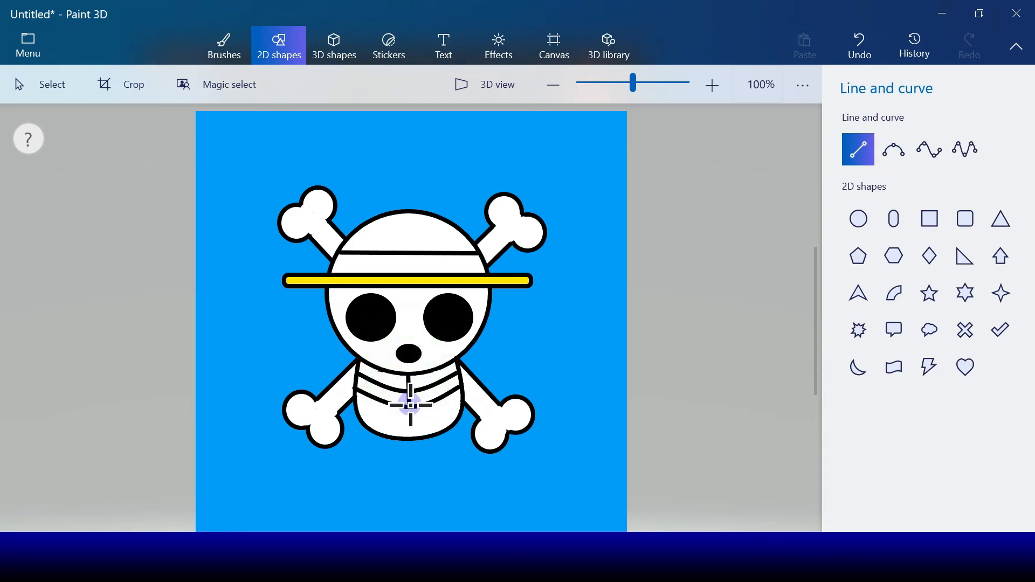
pyautogui.moveTo(409, 405); pyautogui.dragTo(409, 405)
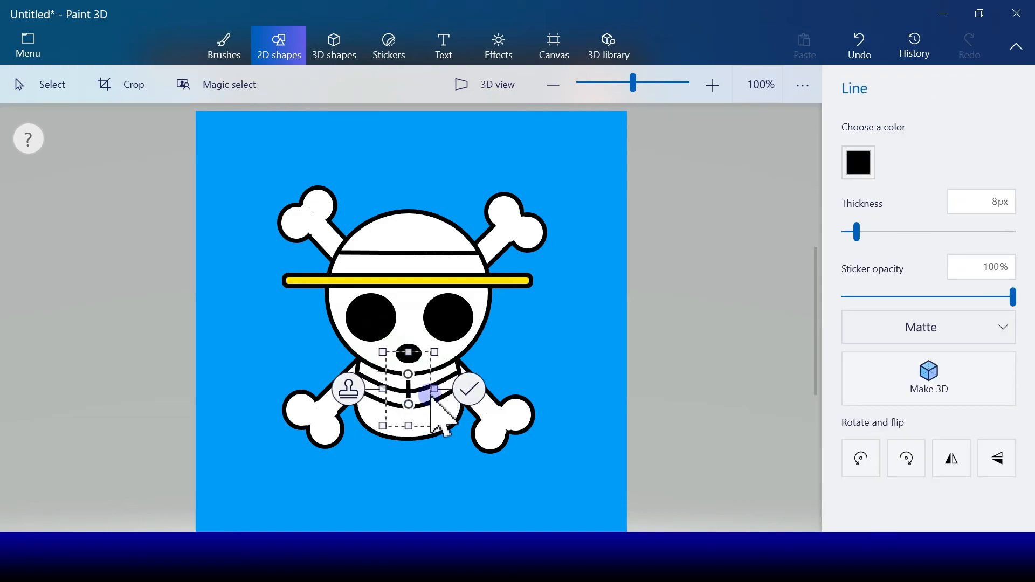
pyautogui.click(468, 390)
pyautogui.click(847, 148)
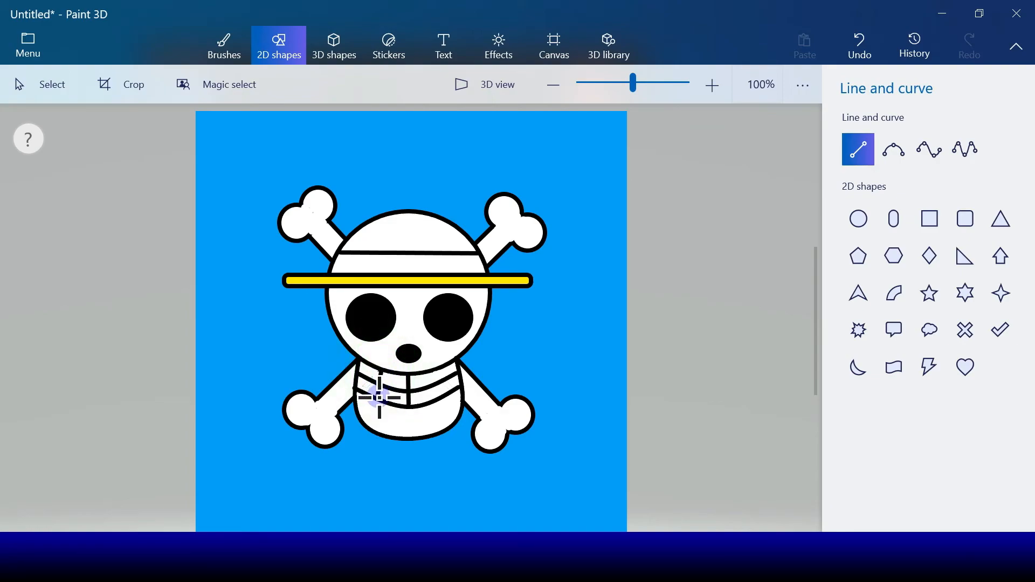
pyautogui.moveTo(380, 397); pyautogui.dragTo(382, 373)
pyautogui.click(586, 305)
pyautogui.click(842, 159)
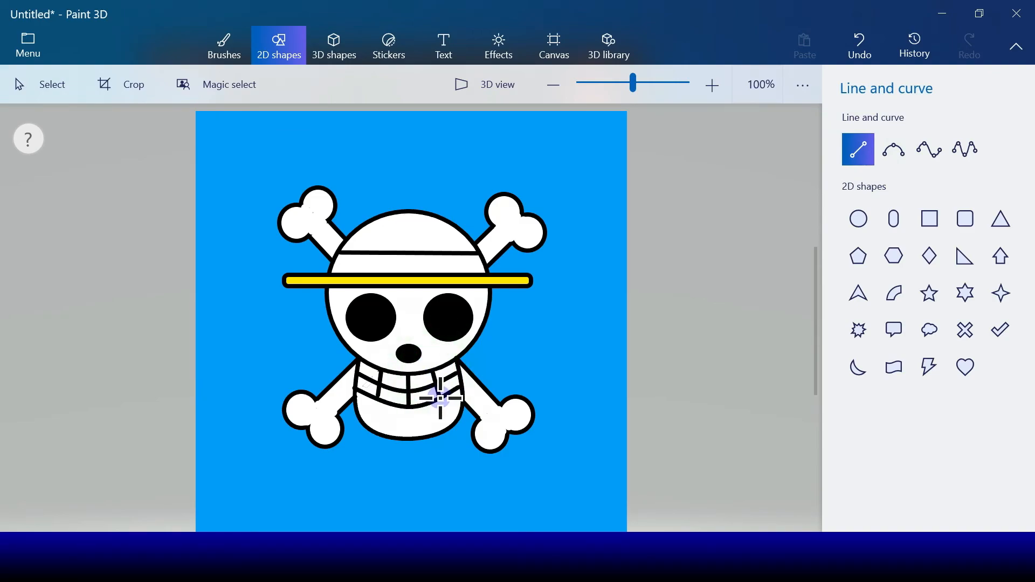
pyautogui.moveTo(440, 397); pyautogui.dragTo(446, 374)
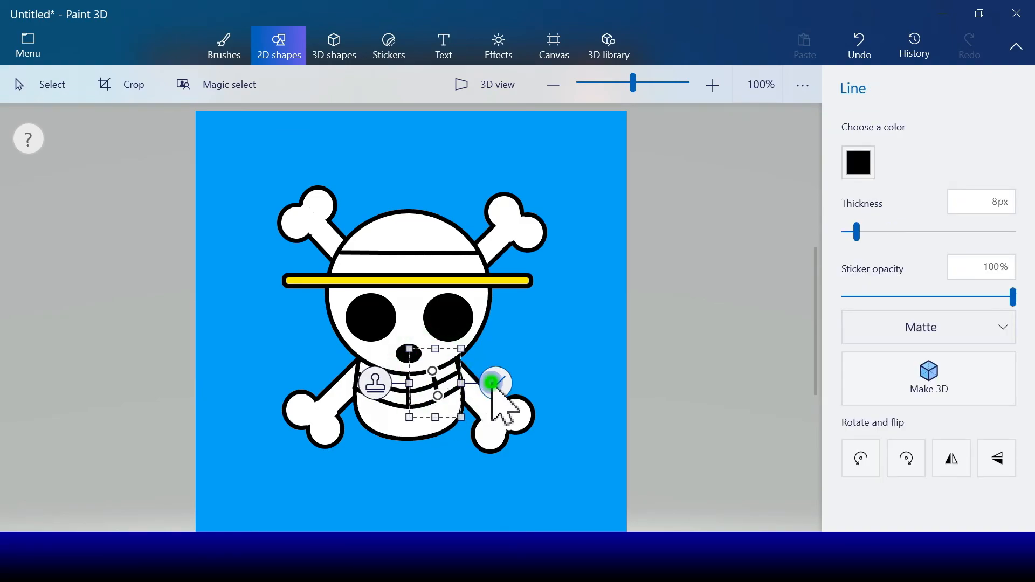
pyautogui.click(492, 383)
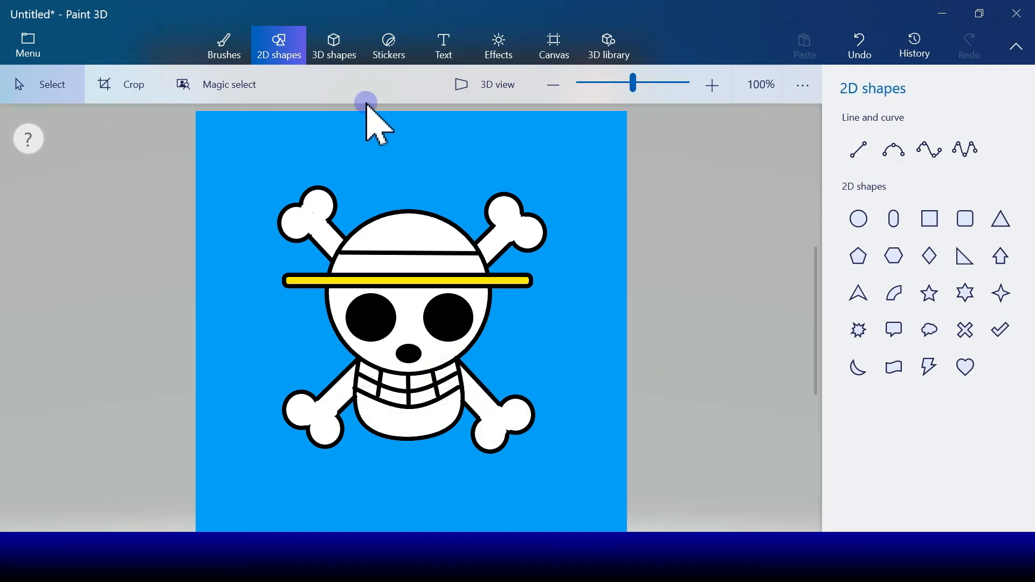
# Step: Fill the hat band above the brim with red and the hat crown with yellow
pyautogui.click(228, 40)
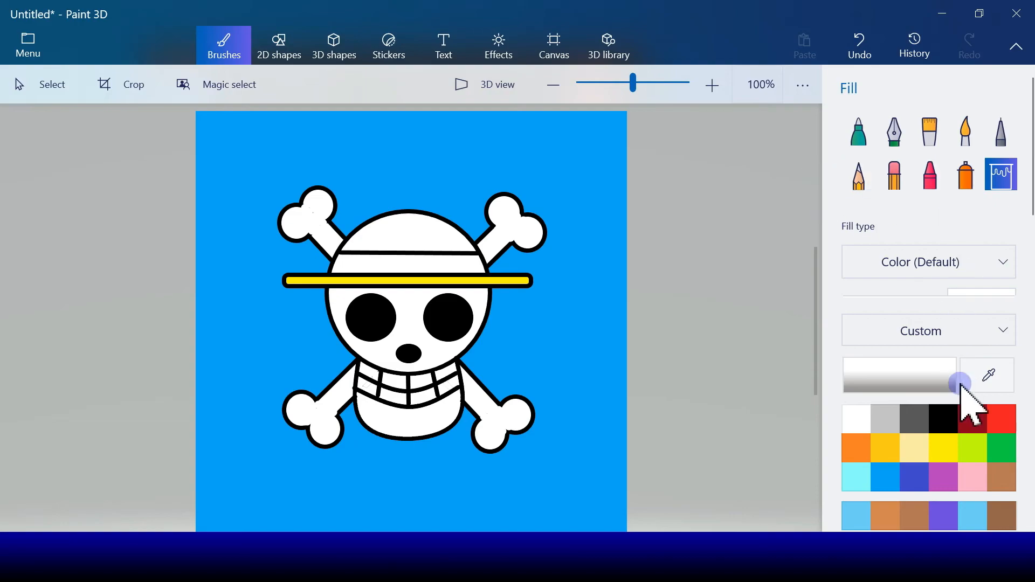
pyautogui.click(1001, 417)
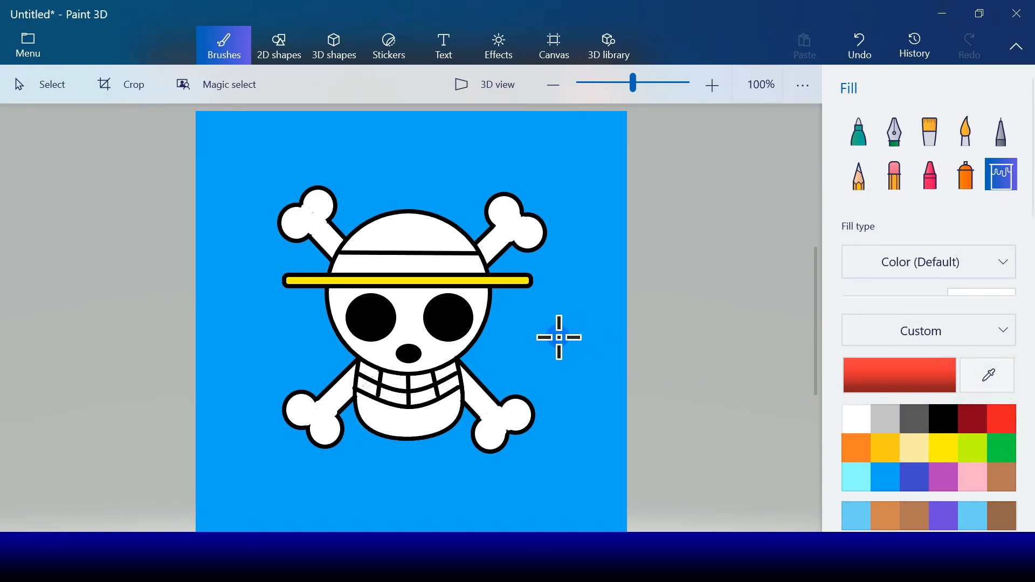
pyautogui.click(471, 262)
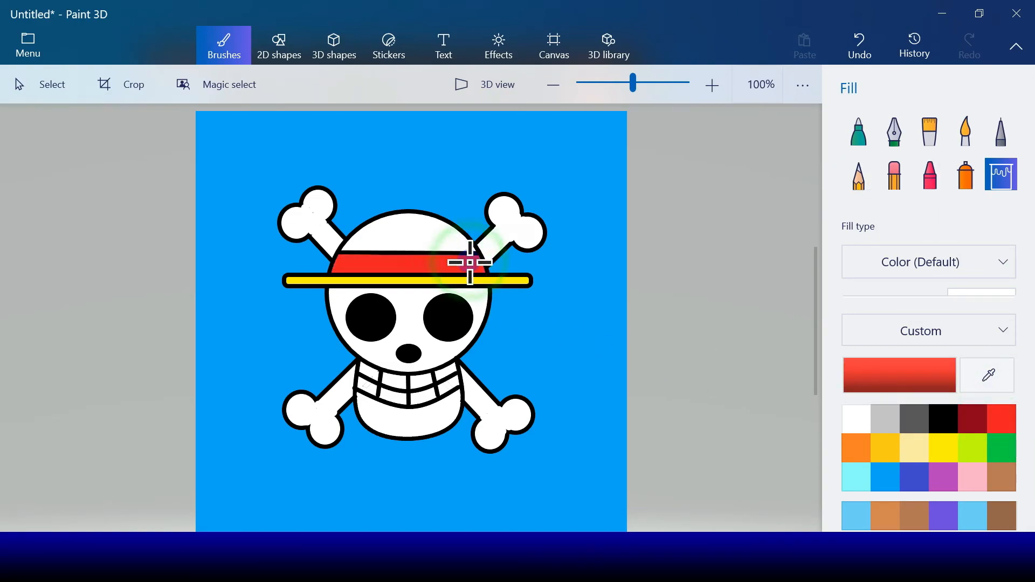
pyautogui.click(944, 448)
pyautogui.click(419, 233)
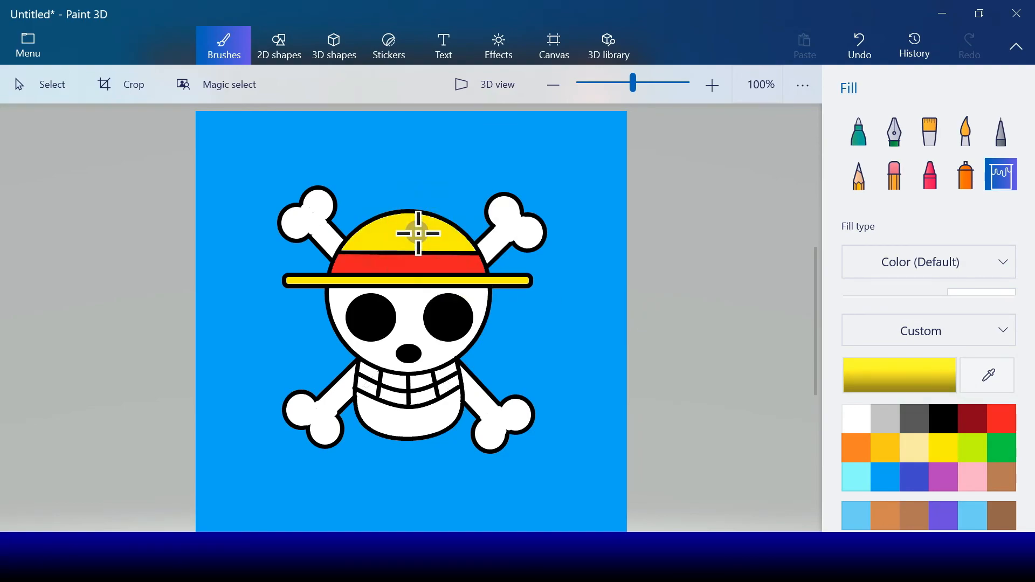
# Step: Draw two short 8 px black 3-point curves on the yellow crown as creases, one near each side, following its outline
pyautogui.click(284, 47)
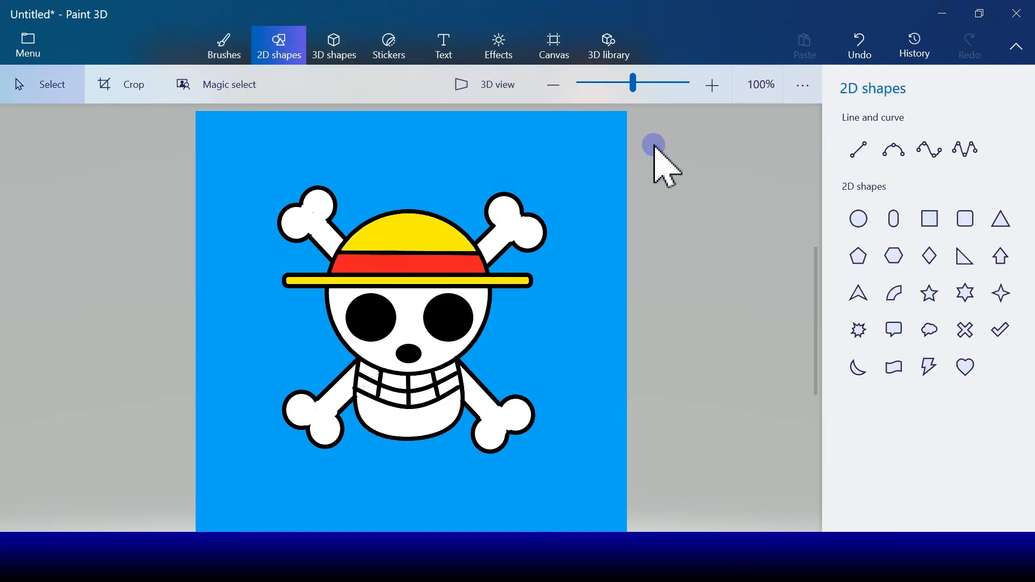
pyautogui.click(895, 151)
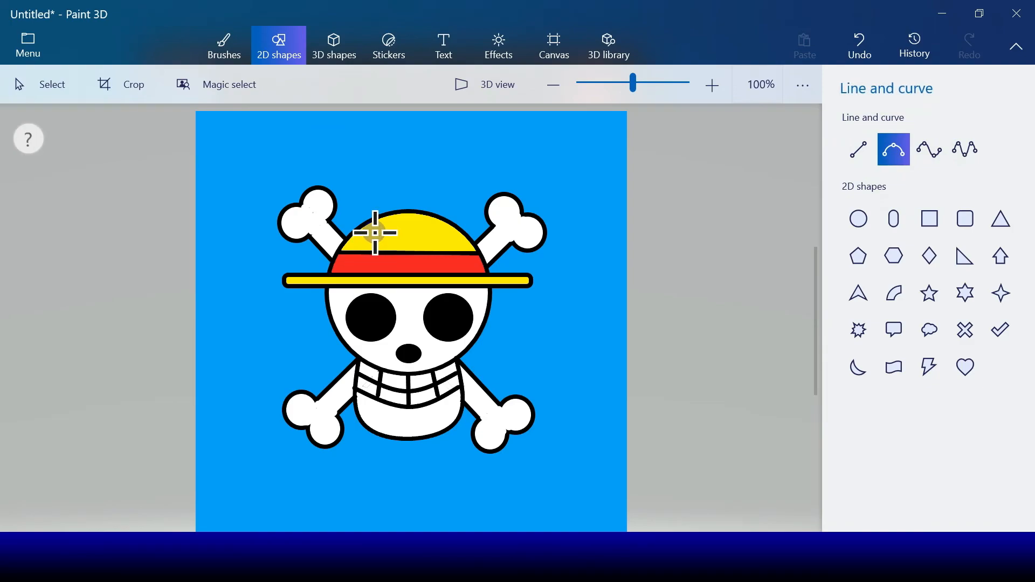
pyautogui.moveTo(377, 231); pyautogui.dragTo(362, 241)
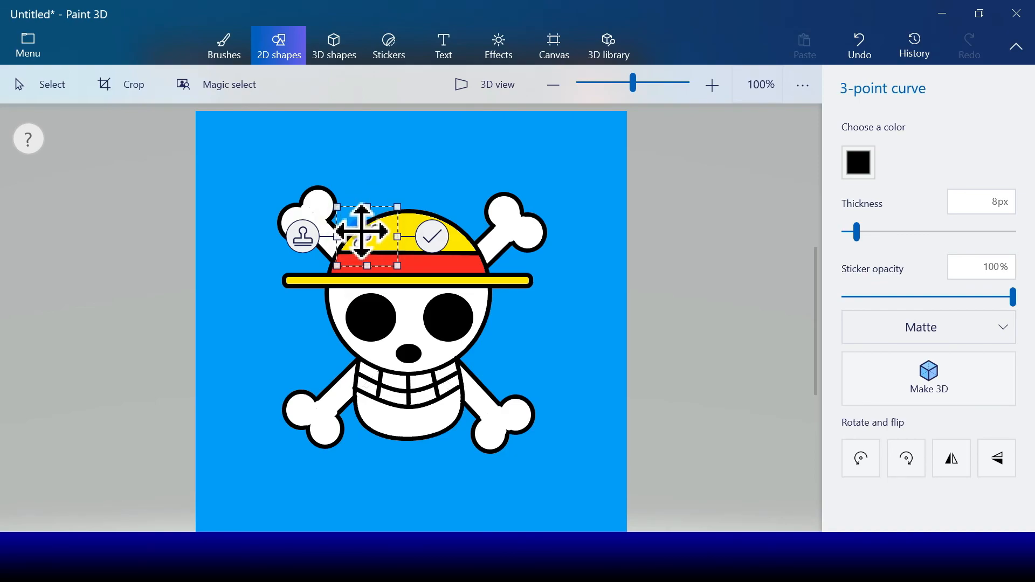
pyautogui.click(434, 235)
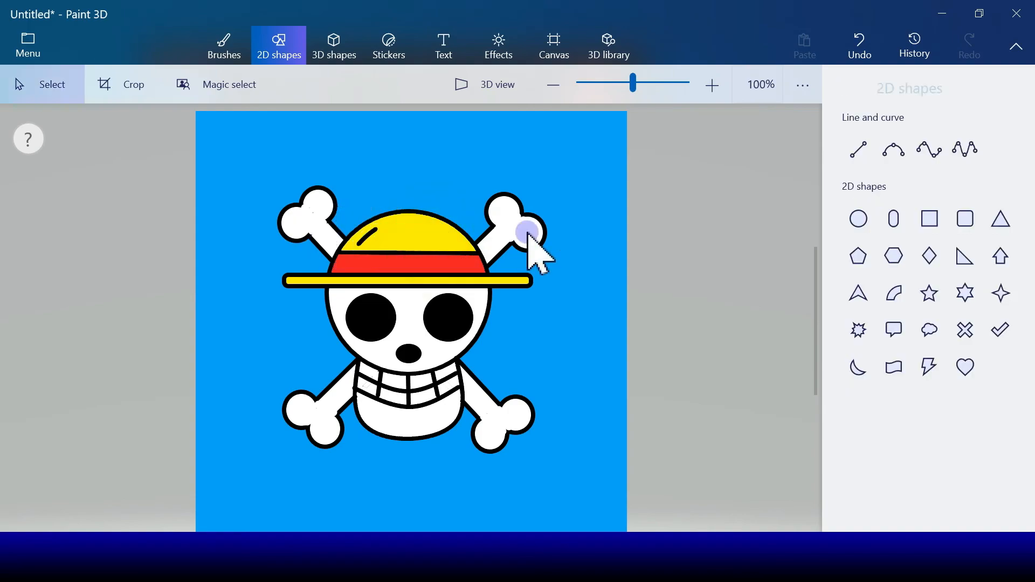
pyautogui.click(894, 151)
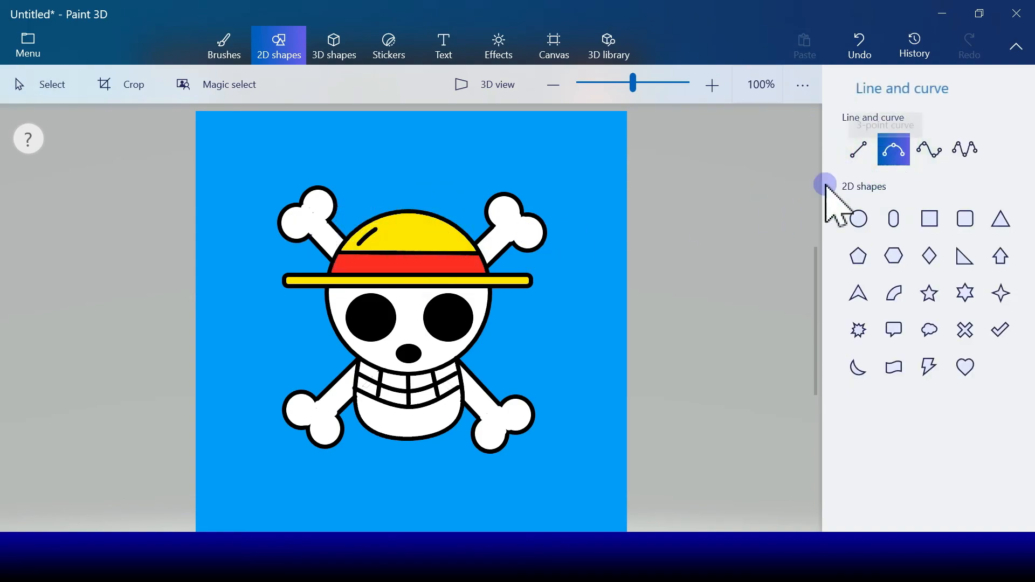
pyautogui.moveTo(439, 231); pyautogui.dragTo(463, 247)
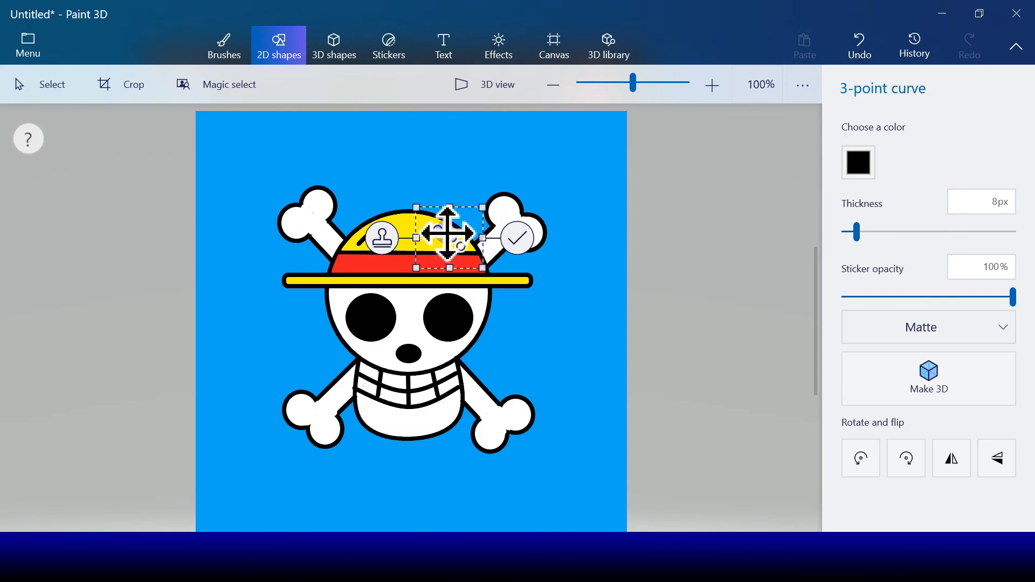
pyautogui.click(517, 240)
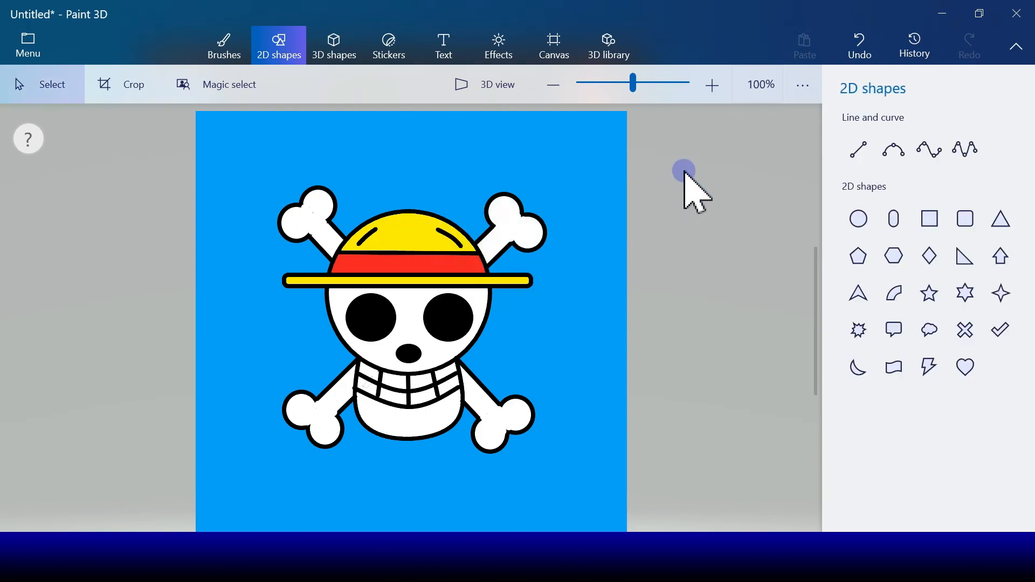
# Step: Add two shorter 8 px black 3-point curves beside the crown's left crease, spaced towards the centre, and commit them
pyautogui.click(893, 150)
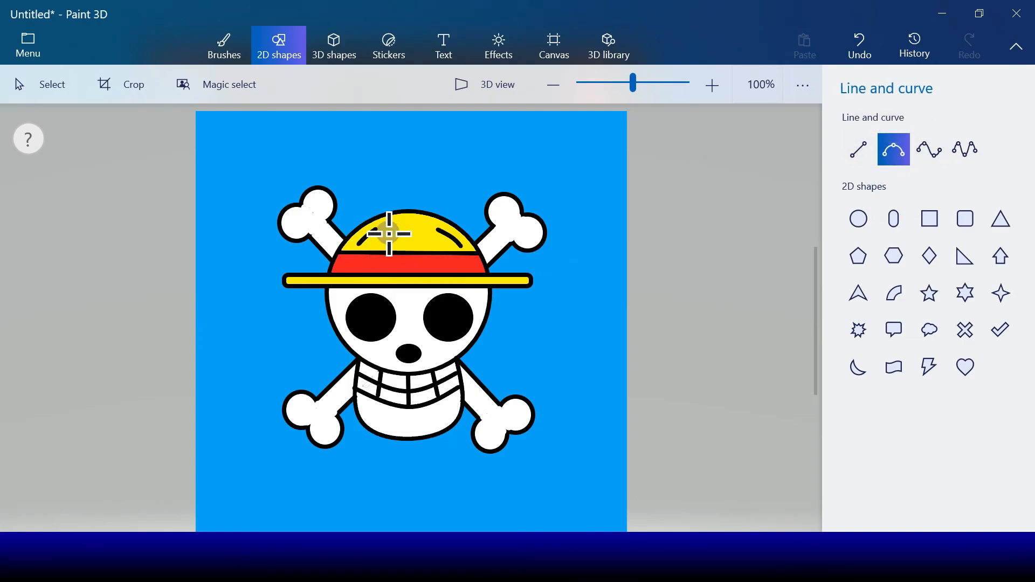
pyautogui.moveTo(380, 246); pyautogui.dragTo(378, 246)
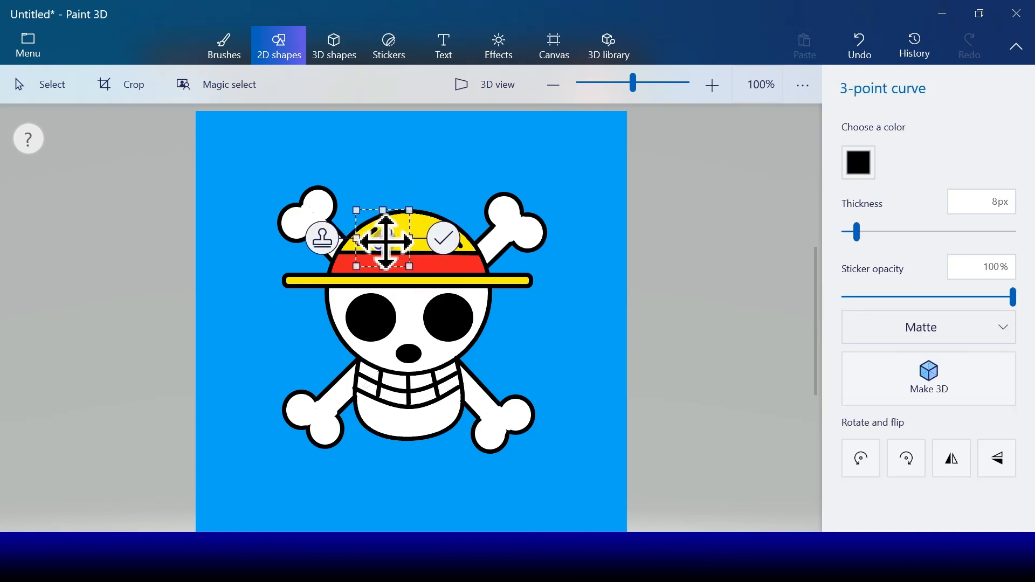
pyautogui.click(453, 238)
pyautogui.click(891, 149)
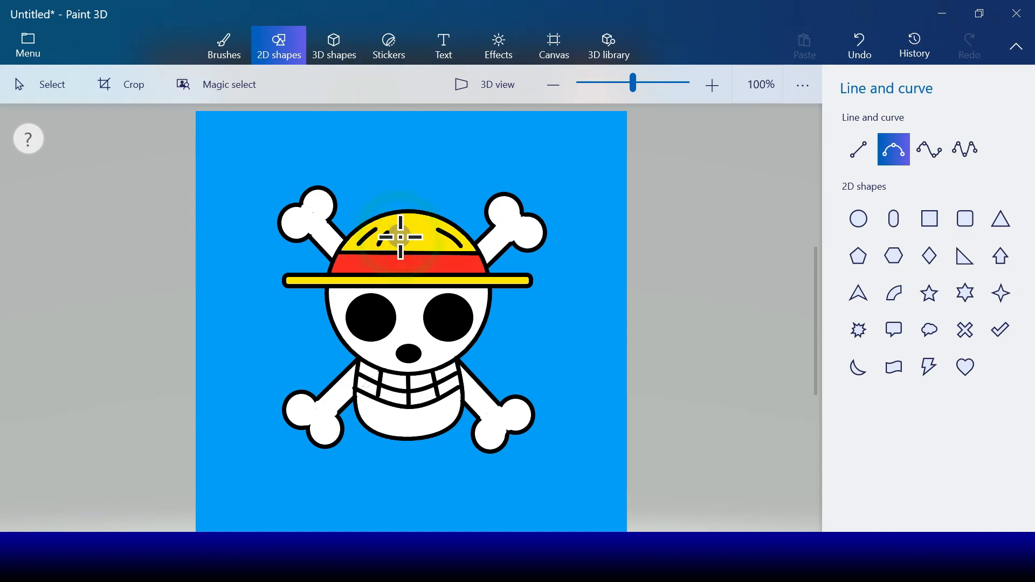
pyautogui.moveTo(399, 246); pyautogui.dragTo(393, 245)
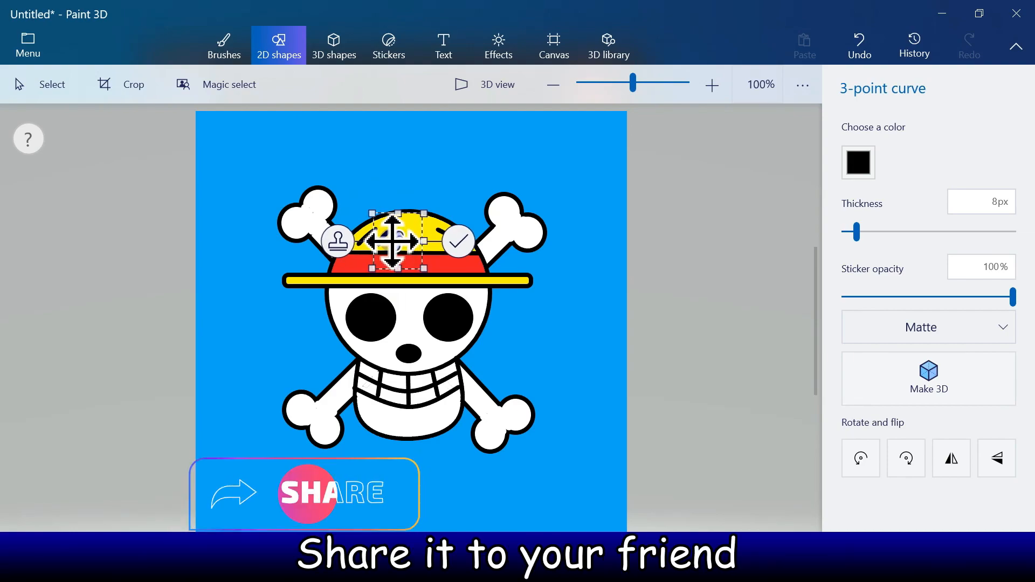
pyautogui.moveTo(387, 236); pyautogui.dragTo(391, 236)
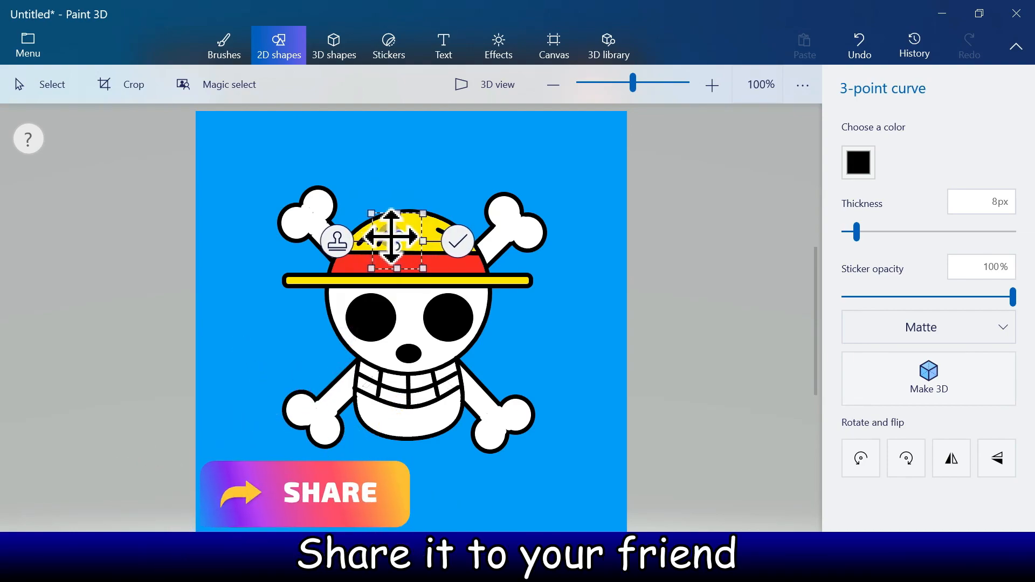
pyautogui.click(456, 241)
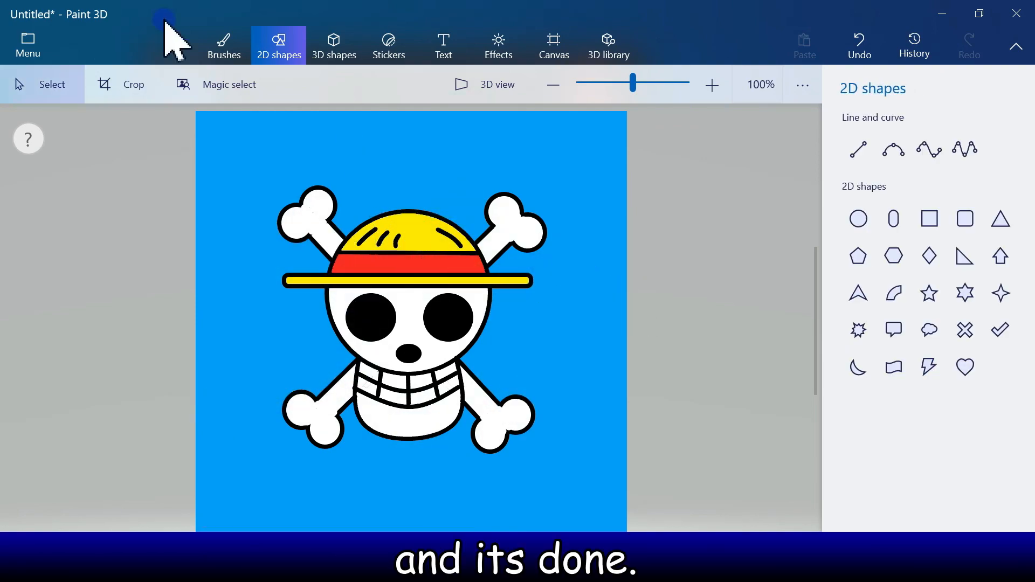